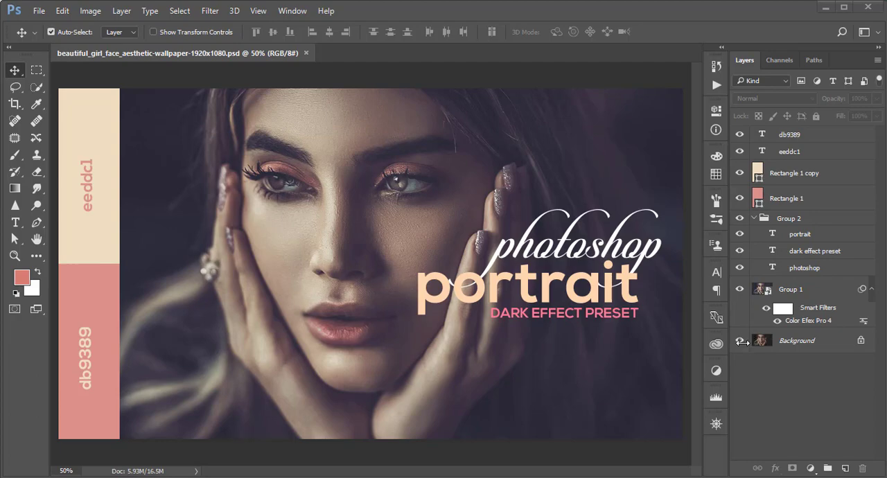
# Step: Show only the Background layer, then restore Group 1, Group 2 and the colour swatch and label layers for a before-and-after comparison
pyautogui.keyDown('alt'); pyautogui.click(740, 340); pyautogui.keyUp('alt')
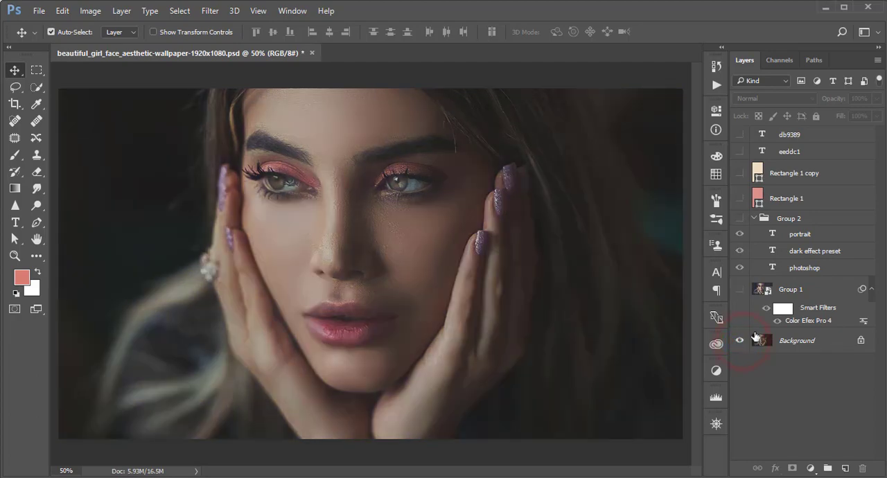
pyautogui.click(739, 290)
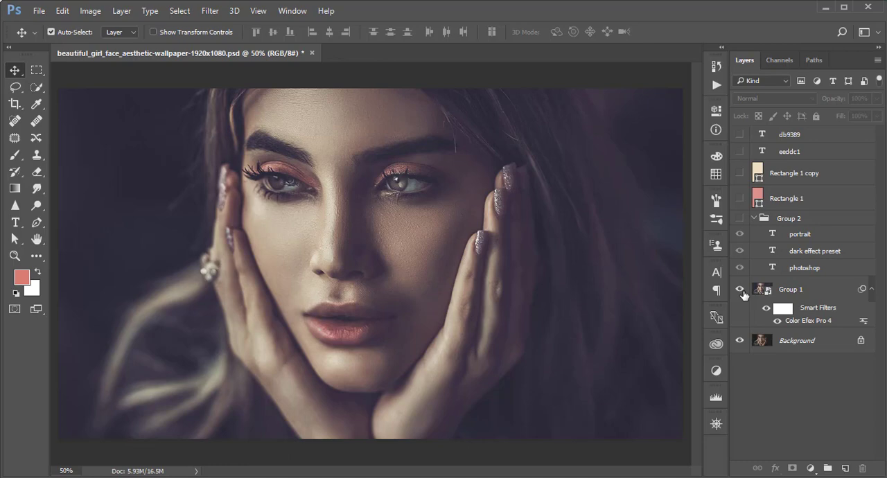
pyautogui.click(739, 220)
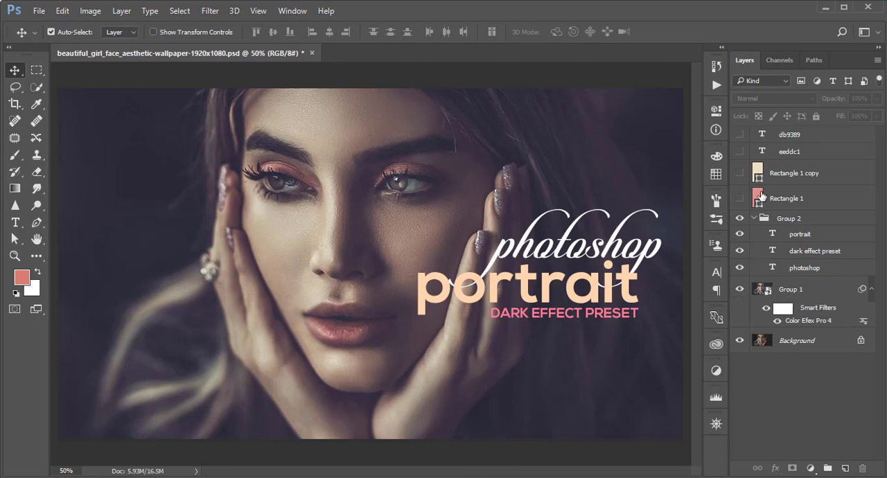
pyautogui.moveTo(739, 199); pyautogui.dragTo(741, 135)
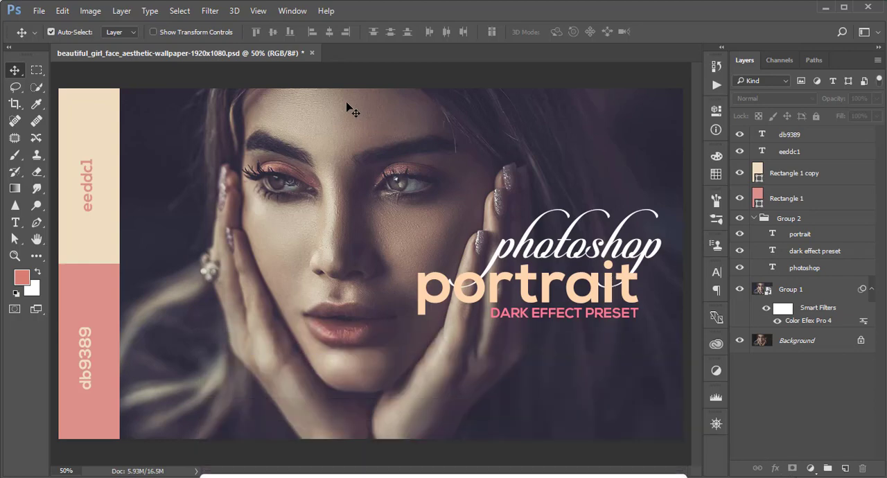
# Step: Close the finished PSD without saving and open beautiful_girl_face_aesthetic-wallpaper-1920x1080.jpg from the 20-10-19 folder in Documents
pyautogui.click(313, 53)
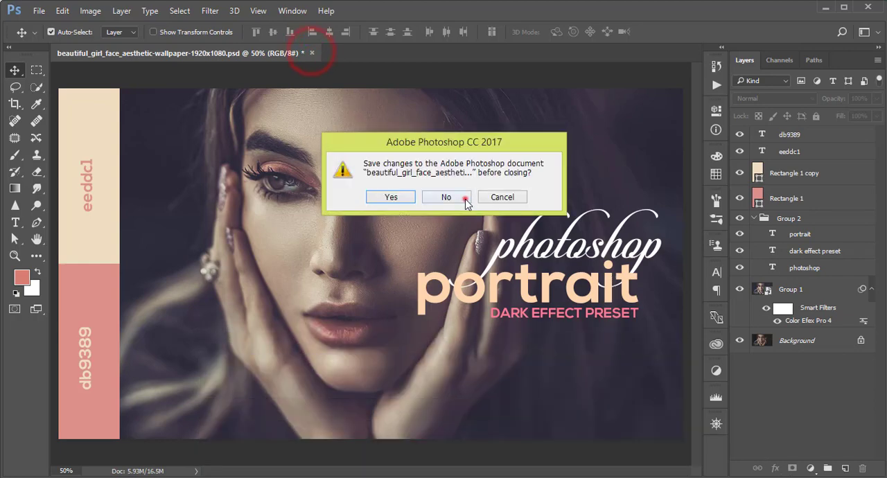
pyautogui.click(463, 199)
pyautogui.click(42, 12)
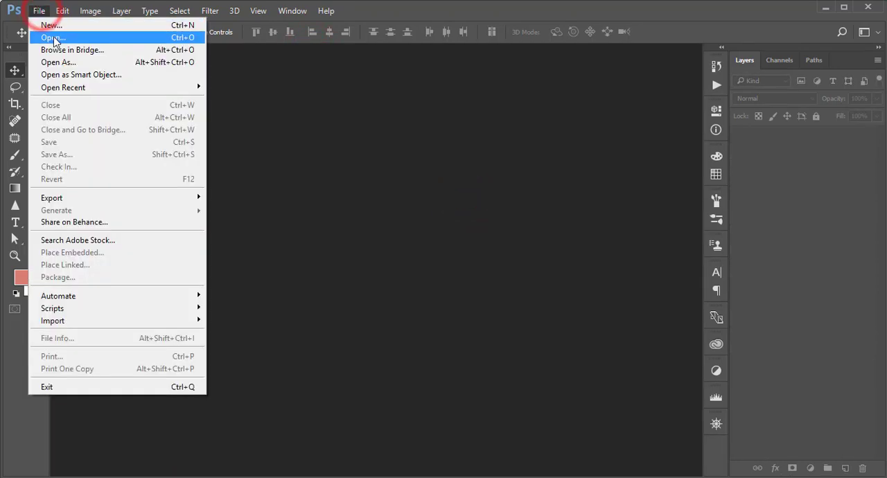
pyautogui.click(43, 36)
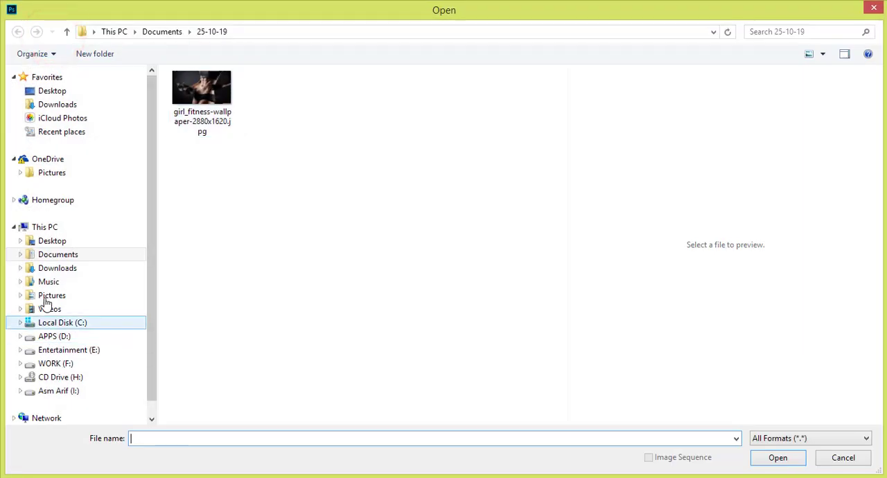
pyautogui.click(55, 254)
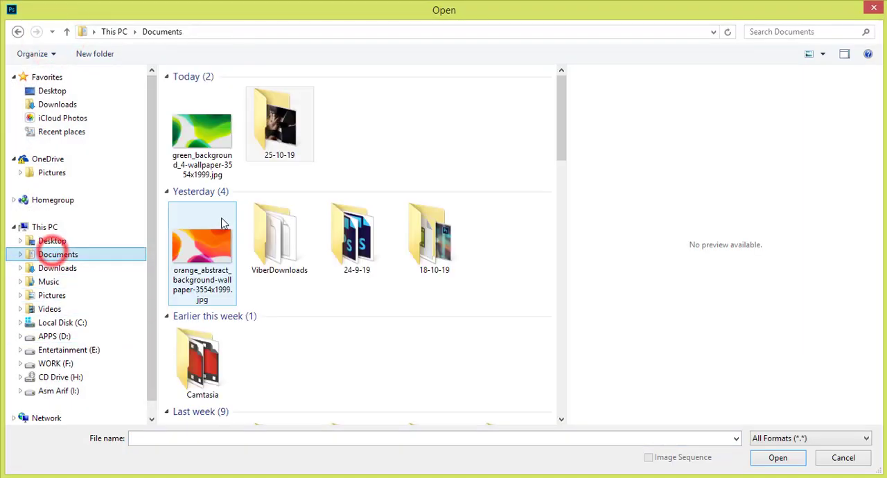
pyautogui.click(309, 354)
pyautogui.scroll(-2, 310, 354)
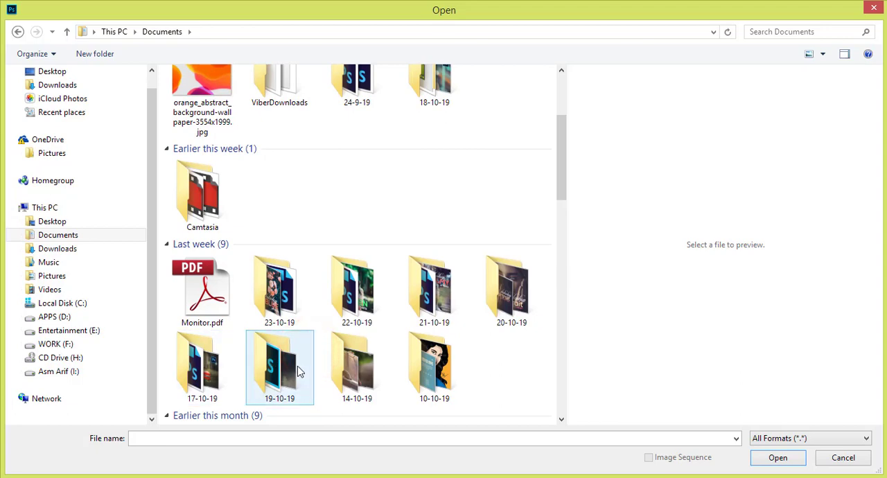
pyautogui.doubleClick(520, 315)
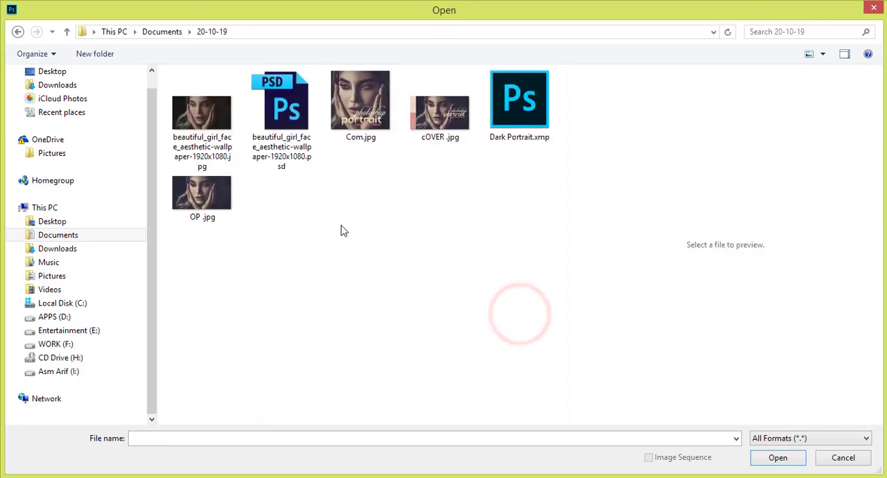
pyautogui.click(201, 111)
pyautogui.click(778, 458)
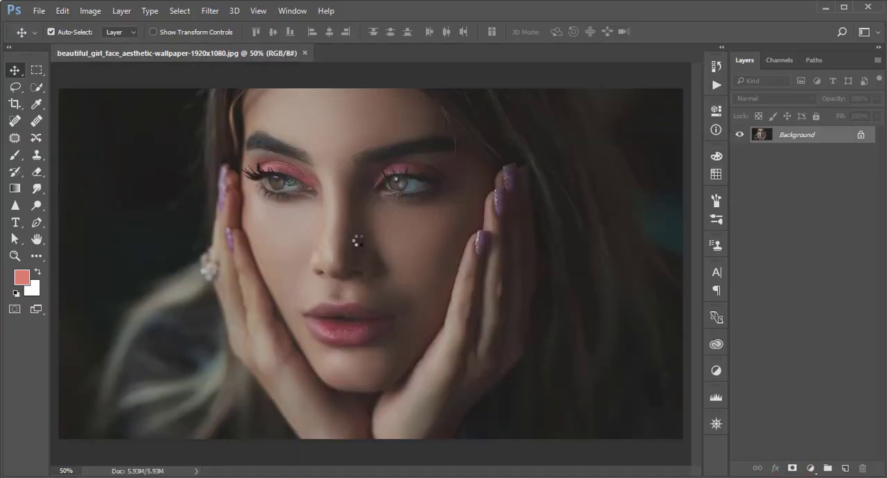
# Step: Duplicate the Background layer and open the Camera Raw Filter on the copy
pyautogui.hotkey('ctrl', 'j')
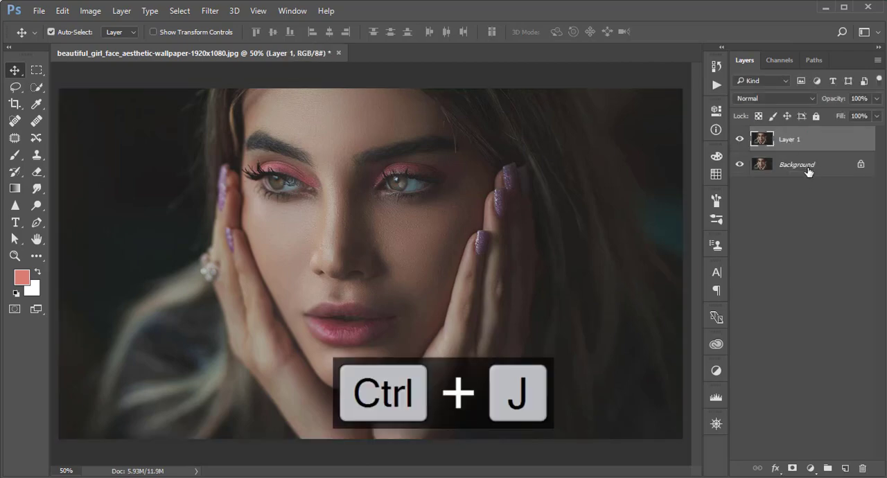
pyautogui.click(210, 11)
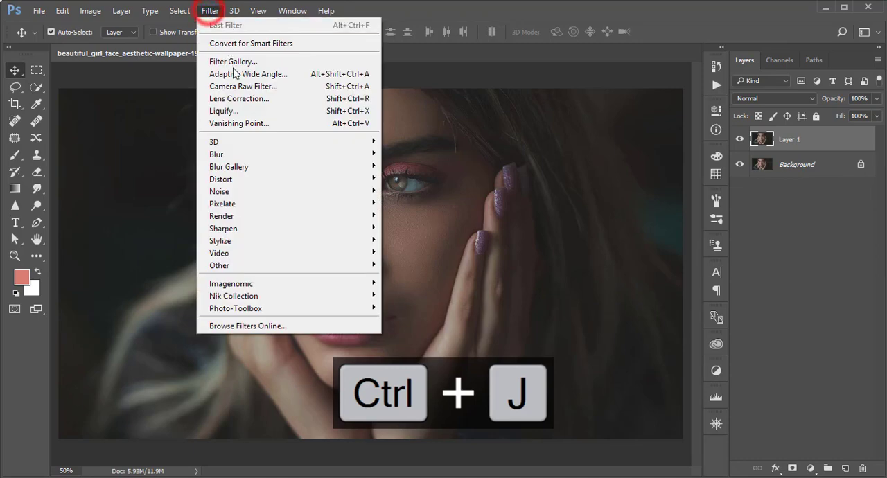
pyautogui.click(232, 87)
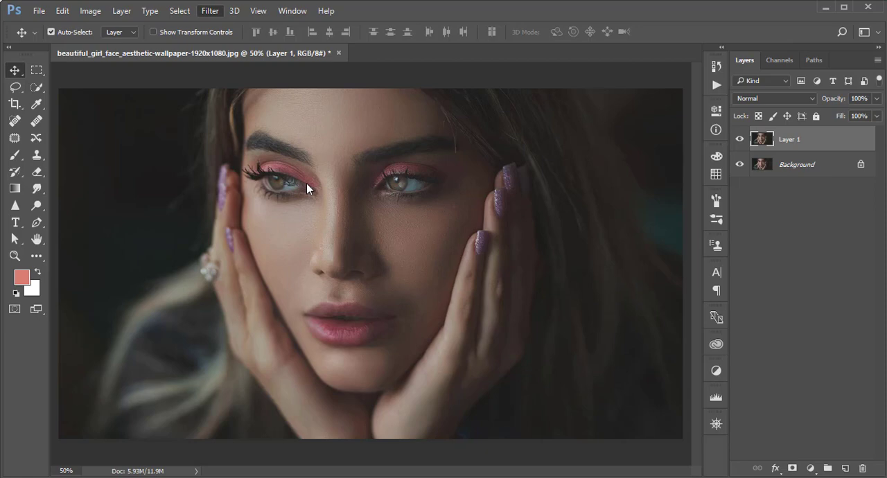
pyautogui.hotkey('ctrl', 'shift', 'a')
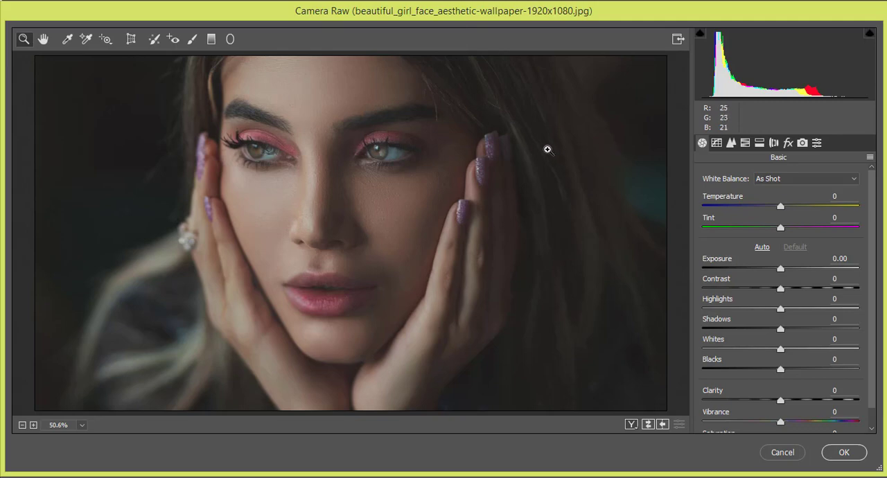
# Step: Load the Dark Portrait.xmp preset from the 20-10-19 folder in Documents into the Camera Raw settings
pyautogui.click(870, 158)
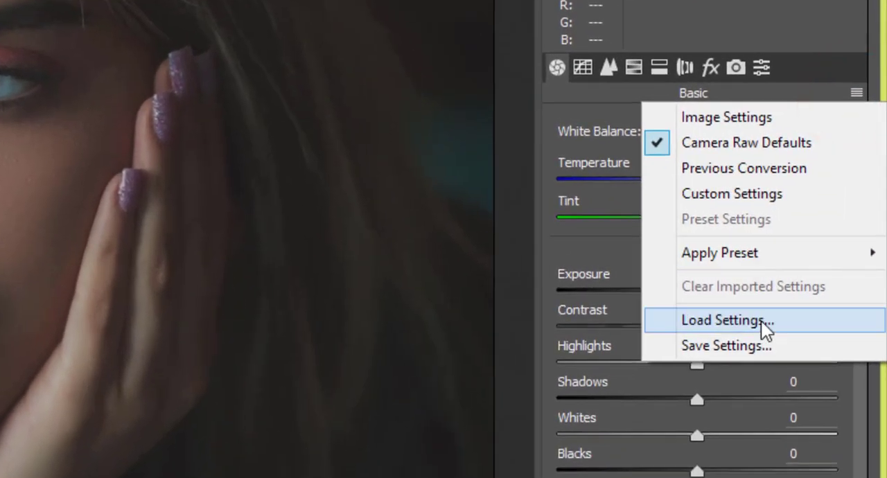
pyautogui.click(761, 321)
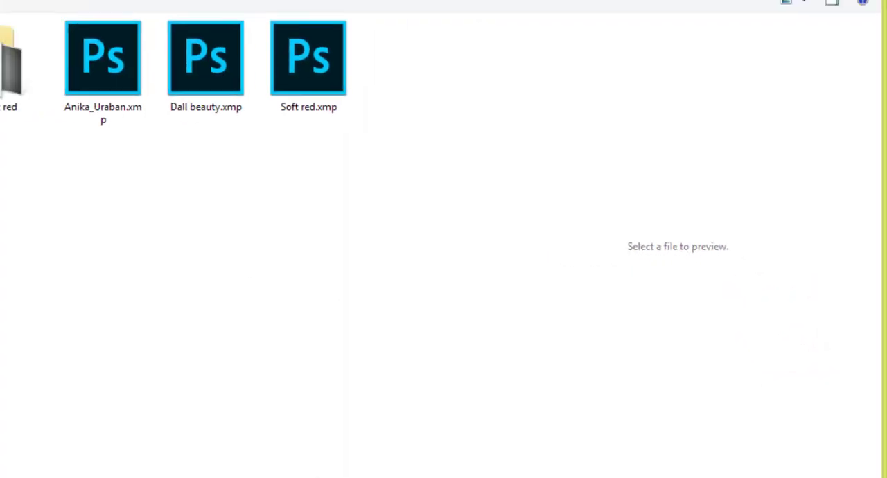
pyautogui.click(72, 253)
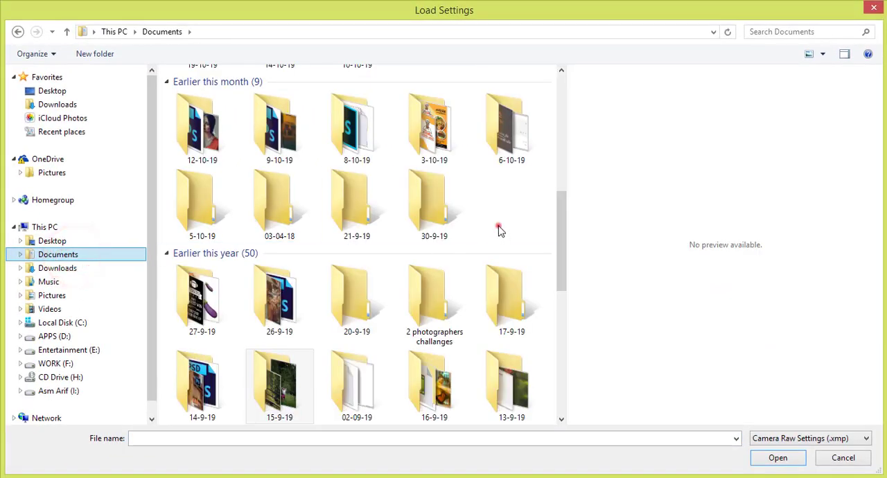
pyautogui.scroll(10, 498, 228)
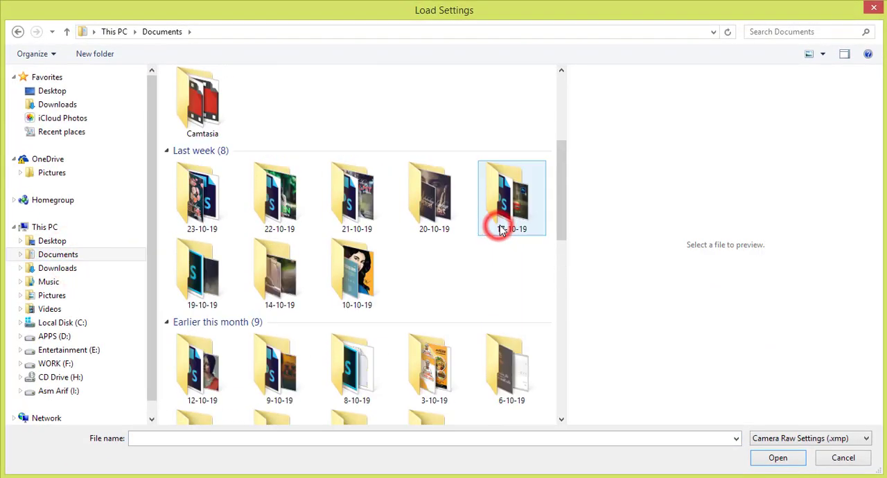
pyautogui.scroll(-1, 499, 229)
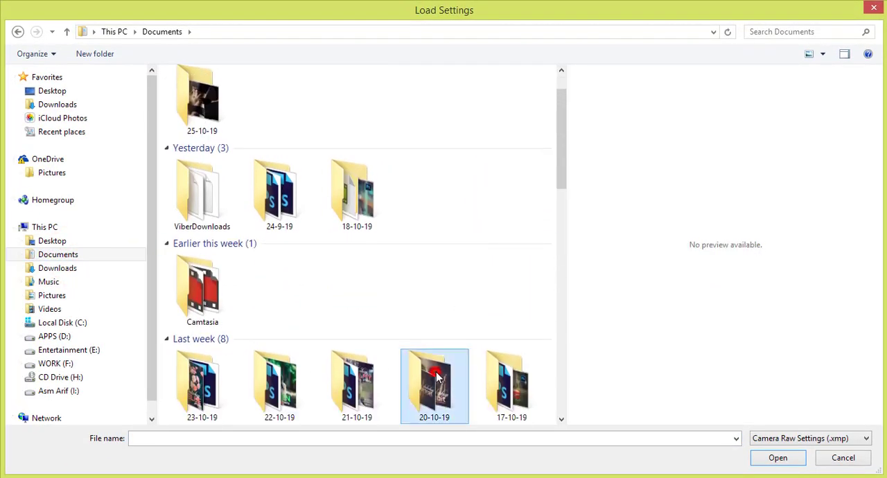
pyautogui.doubleClick(434, 381)
pyautogui.click(201, 97)
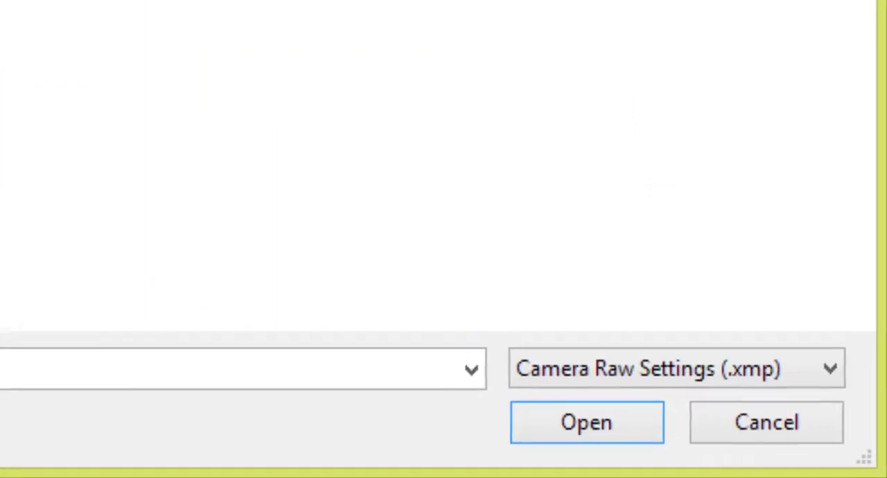
pyautogui.click(617, 447)
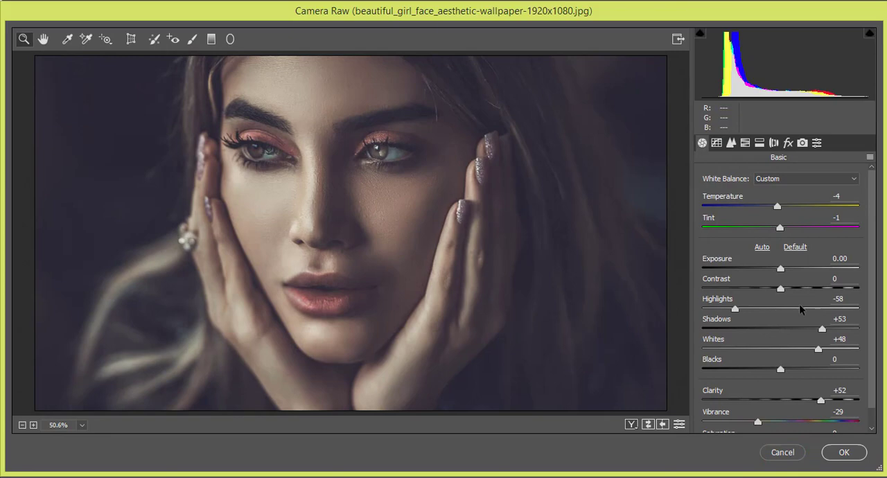
# Step: Raise the Contrast to +15 in the Basic adjustments
pyautogui.scroll(-1, 828, 350)
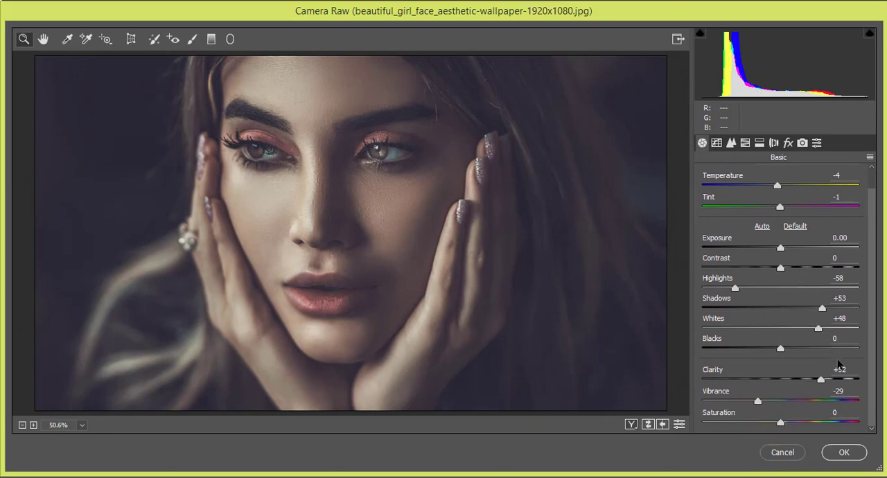
pyautogui.scroll(1, 840, 369)
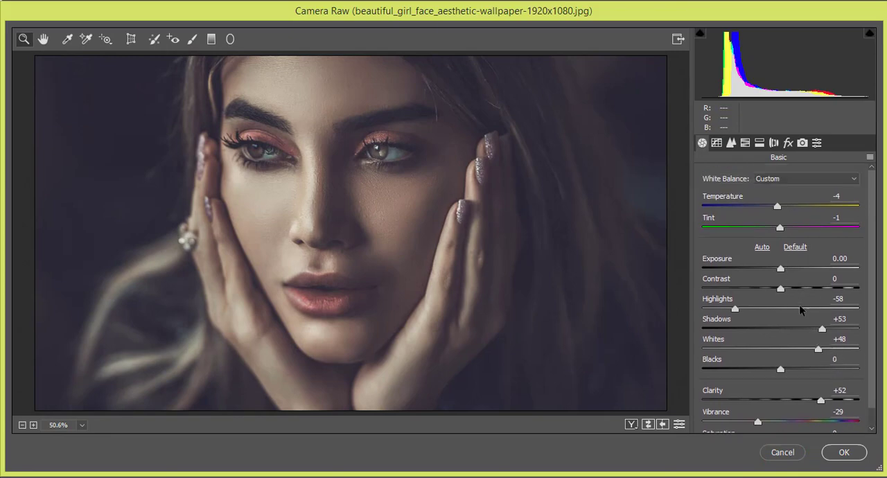
pyautogui.moveTo(788, 292); pyautogui.dragTo(792, 291)
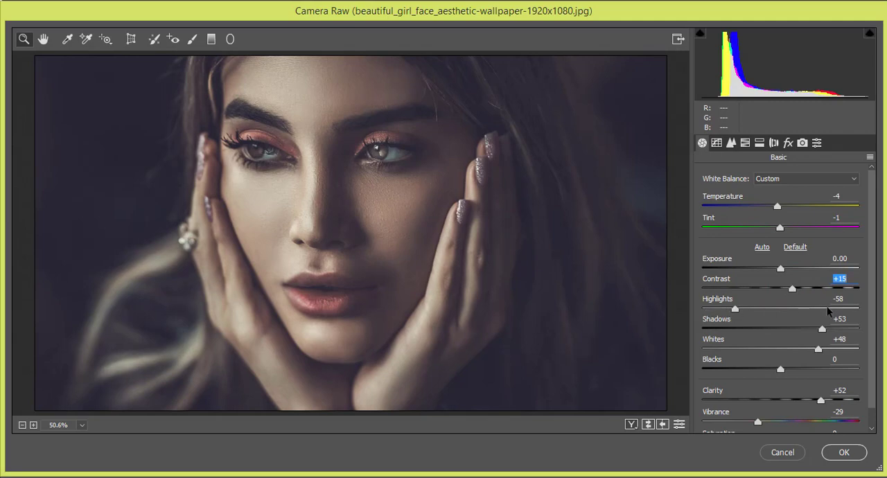
pyautogui.scroll(-1, 829, 311)
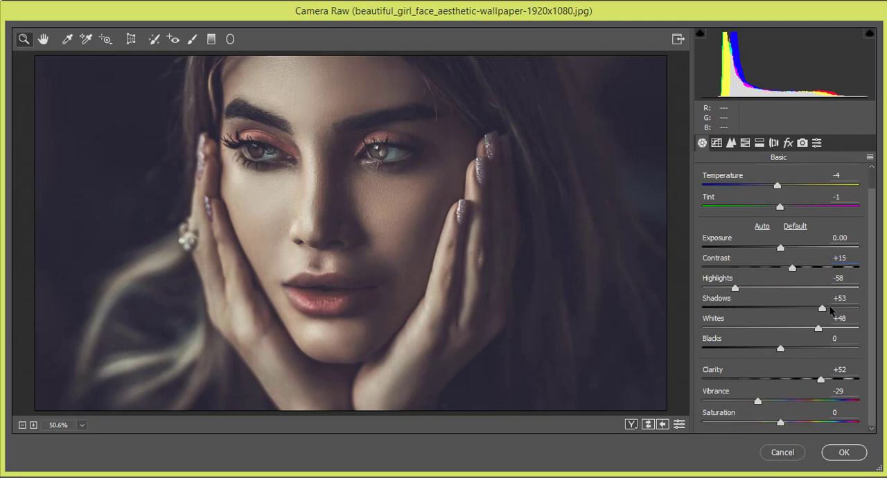
pyautogui.scroll(1, 833, 362)
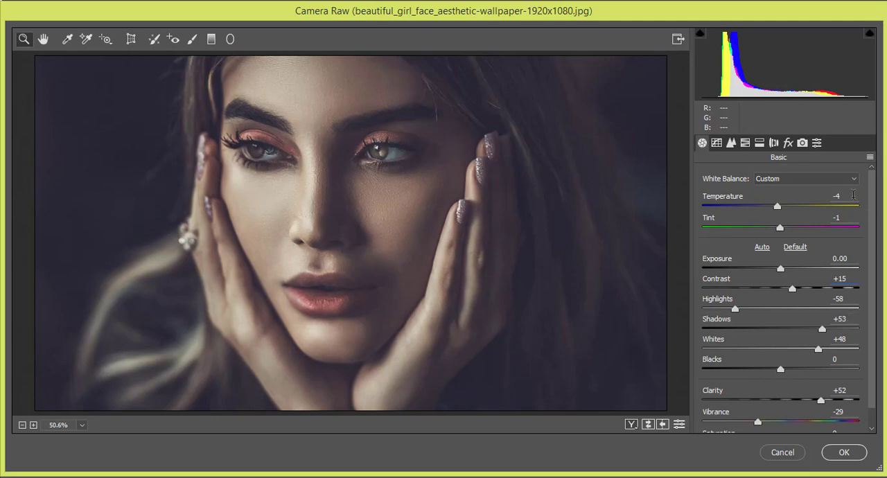
# Step: Look through the Camera Raw adjustment pages, including HSL / Grayscale, and return to the Basic settings
pyautogui.click(844, 196)
pyautogui.click(715, 142)
pyautogui.click(730, 143)
pyautogui.click(745, 143)
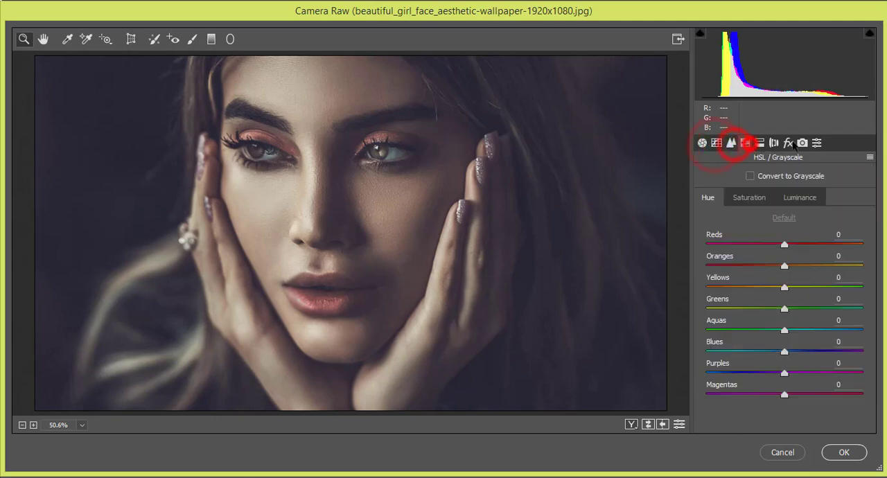
pyautogui.click(802, 143)
pyautogui.click(817, 143)
pyautogui.click(702, 143)
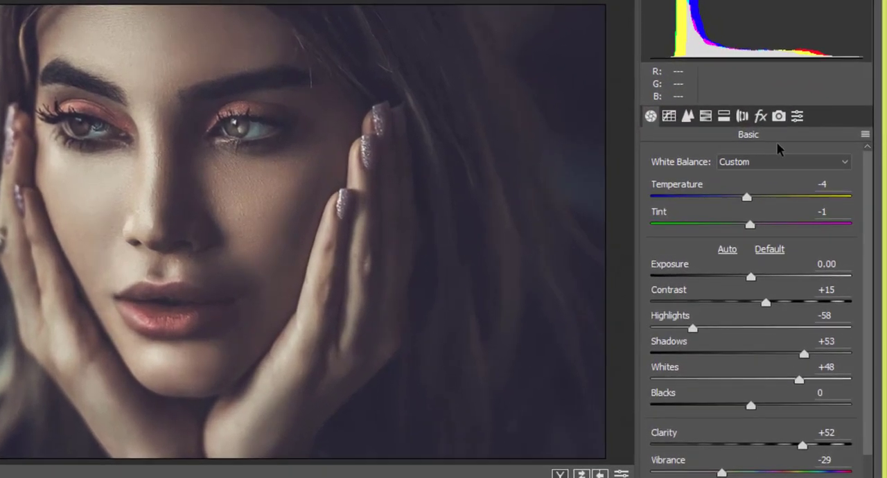
# Step: Examine the Basic adjustment values from Temperature and Tint down to Whites and Blacks
pyautogui.click(831, 184)
pyautogui.click(842, 210)
pyautogui.click(835, 184)
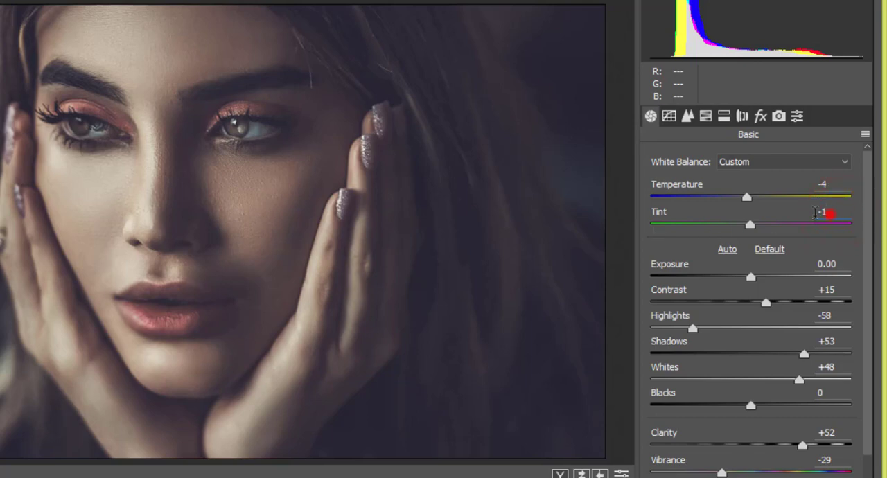
pyautogui.click(826, 211)
pyautogui.click(831, 264)
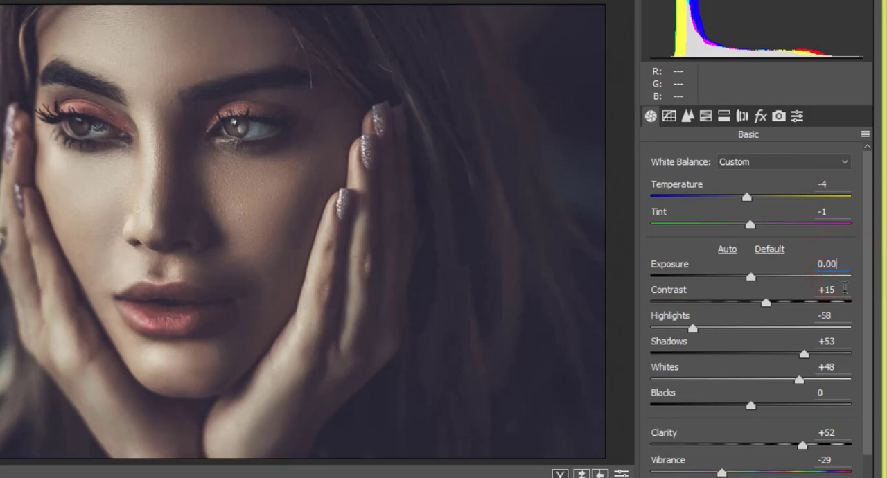
pyautogui.click(845, 288)
pyautogui.click(846, 316)
pyautogui.scroll(-1, 847, 316)
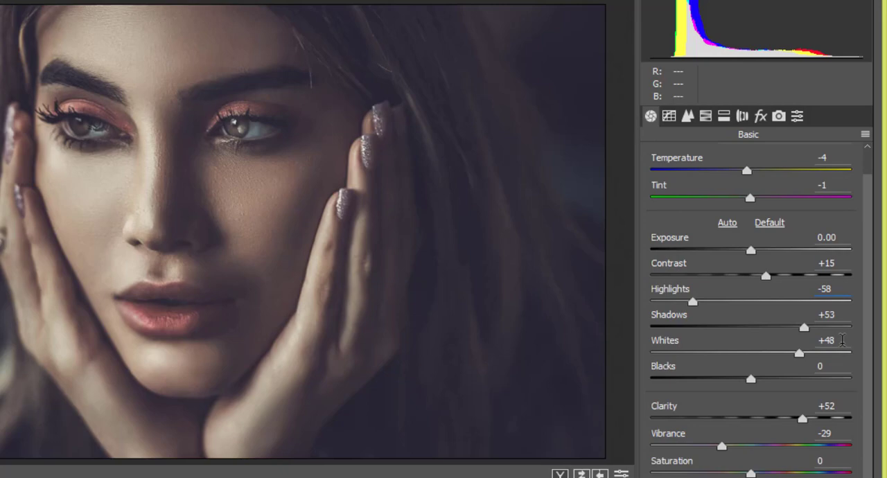
pyautogui.click(834, 340)
pyautogui.click(832, 368)
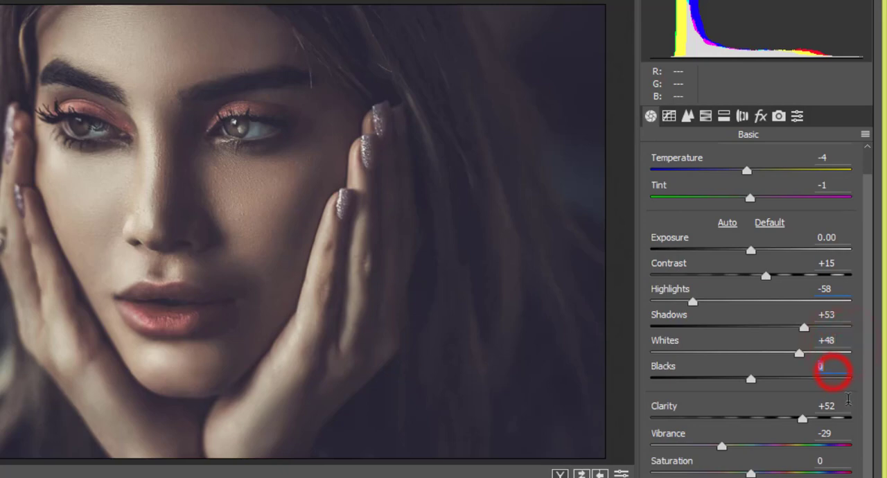
pyautogui.click(847, 417)
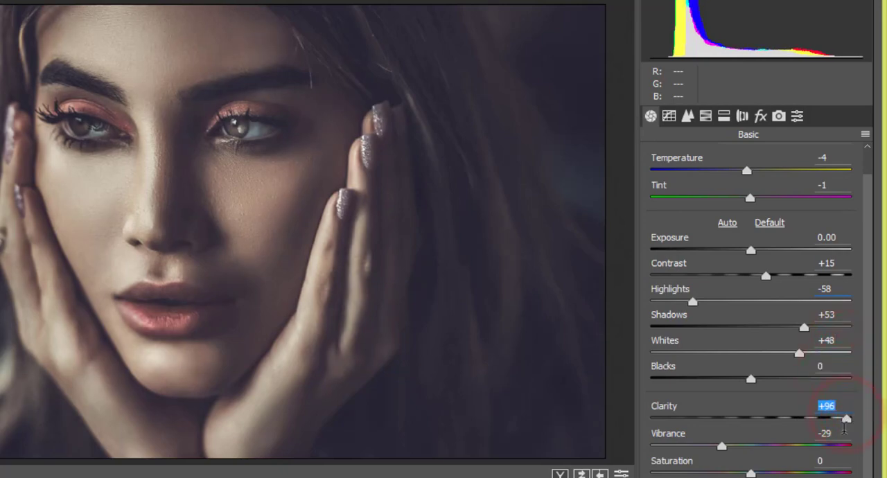
pyautogui.click(841, 434)
pyautogui.hotkey('ctrl', 'z')
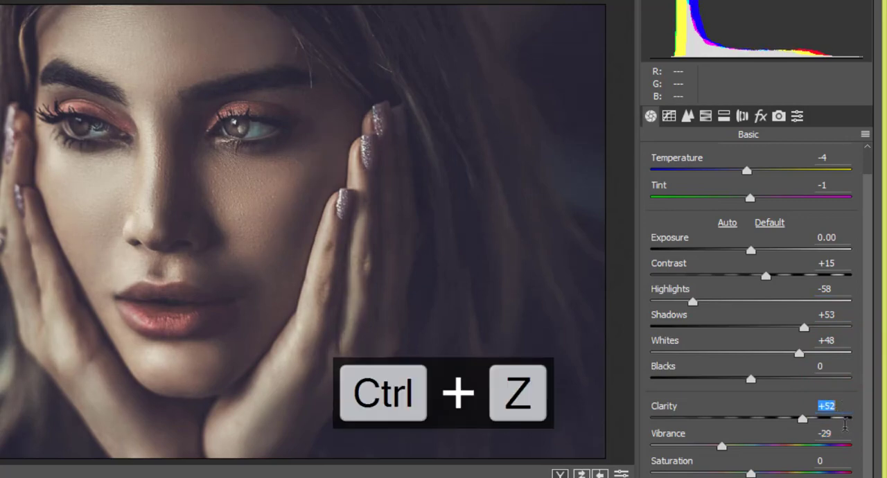
pyautogui.click(845, 429)
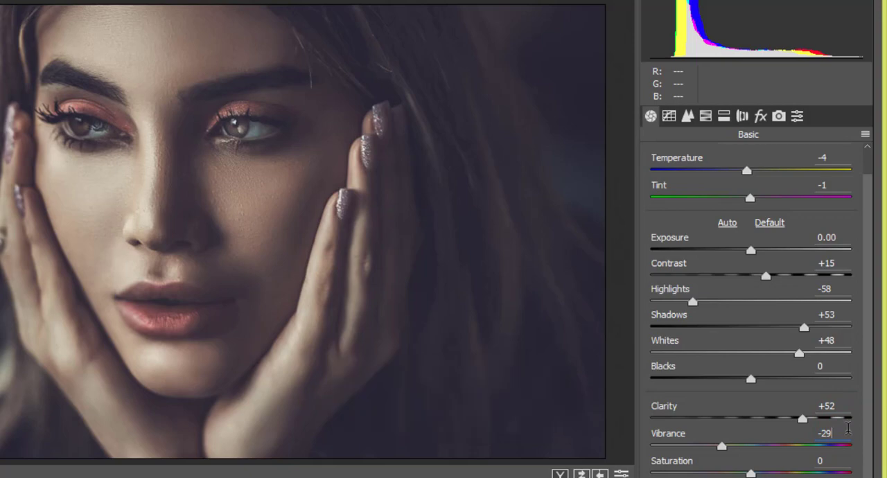
# Step: Examine the custom point tone curve in the RGB, Green, Red and Blue channels
pyautogui.click(687, 116)
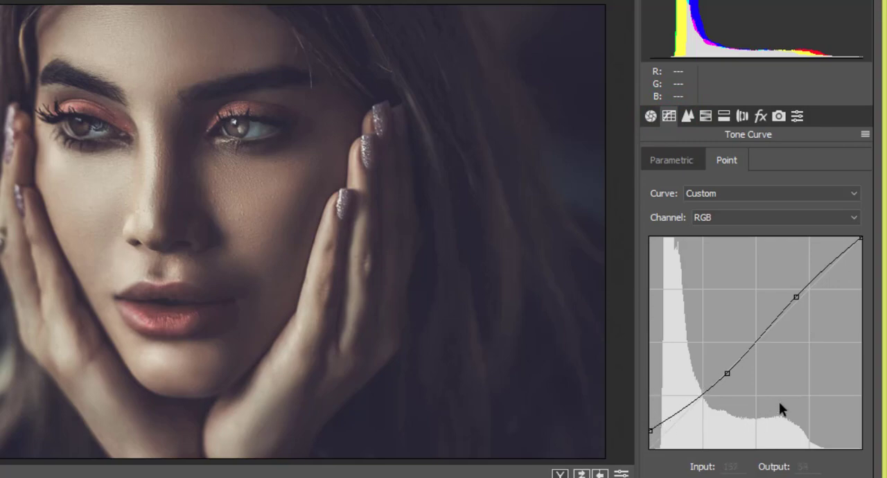
pyautogui.click(702, 218)
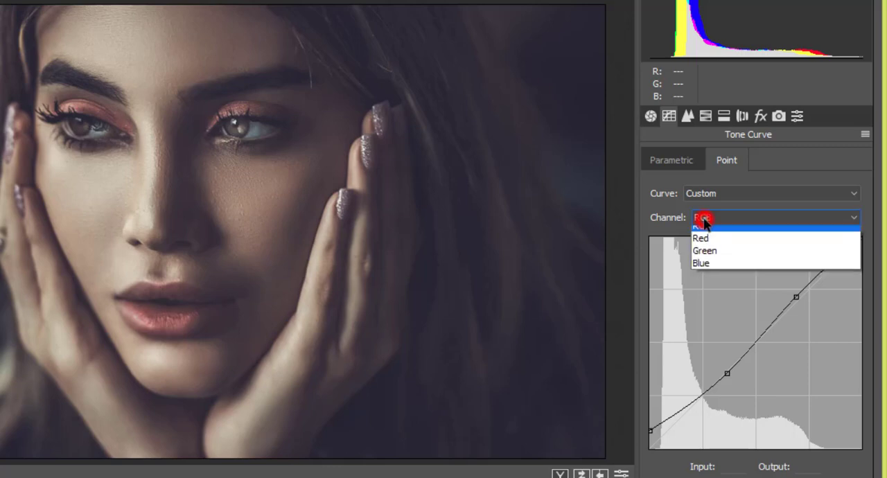
pyautogui.click(735, 259)
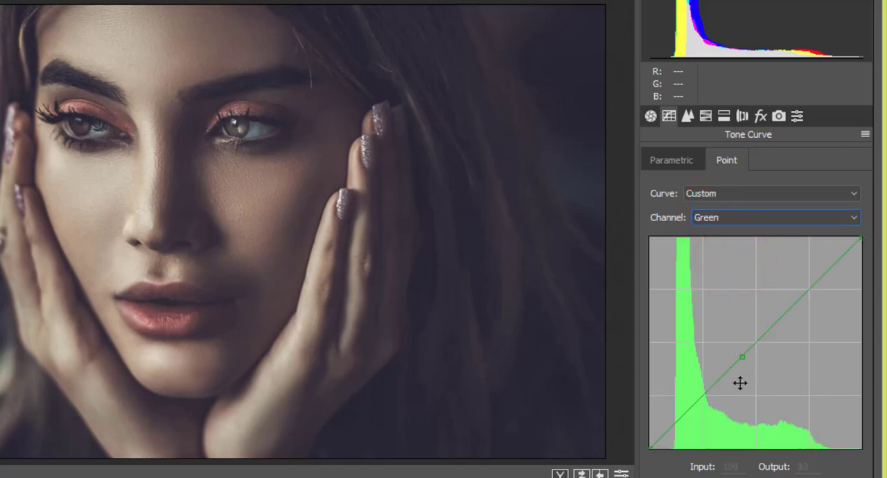
pyautogui.click(726, 223)
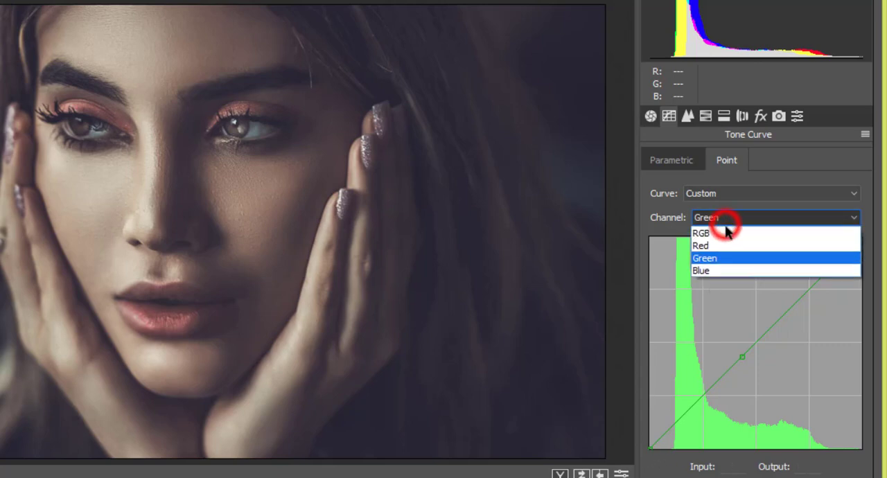
pyautogui.click(726, 244)
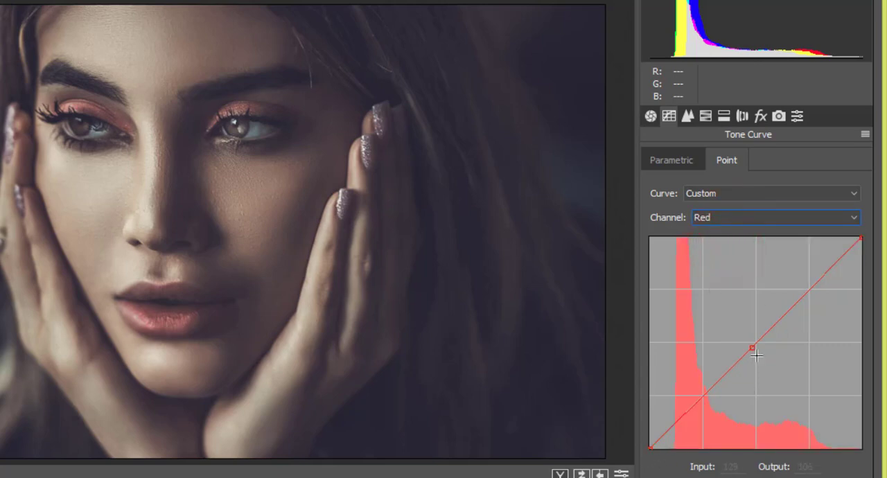
pyautogui.click(722, 214)
pyautogui.click(714, 272)
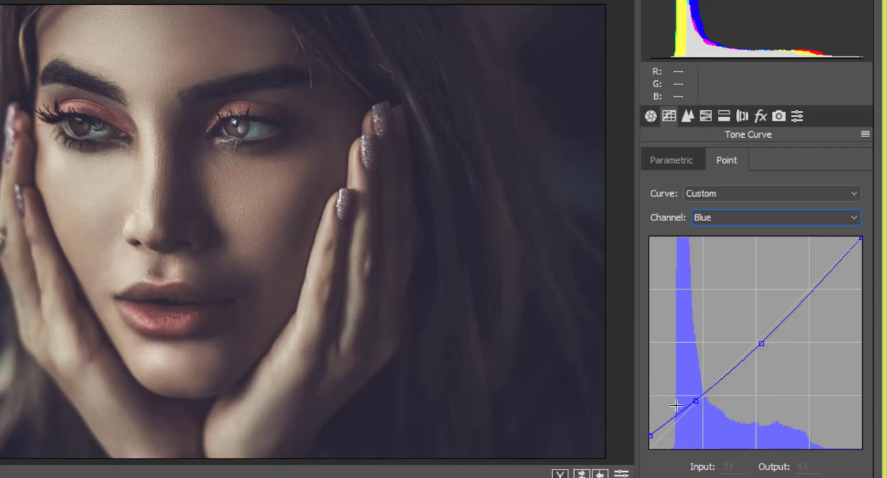
# Step: Examine the Detail settings for sharpening Amount, Radius and Detail, and noise reduction Luminance and Luminance Detail
pyautogui.click(687, 116)
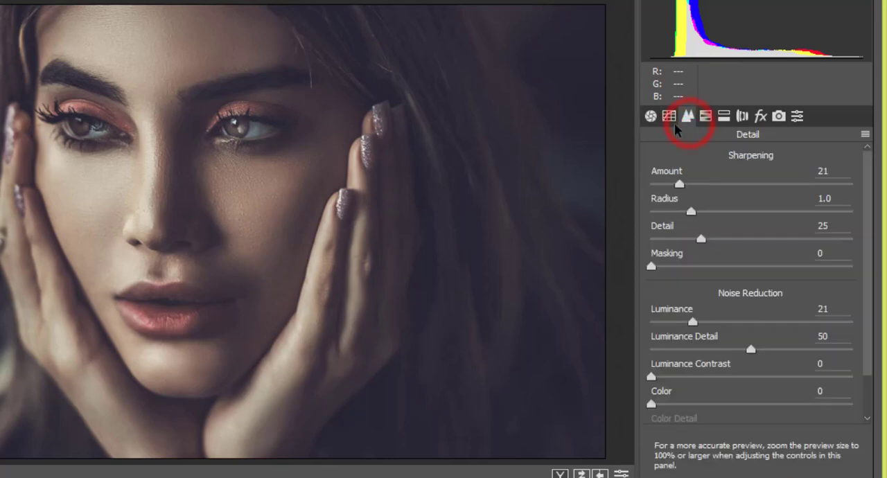
pyautogui.click(838, 171)
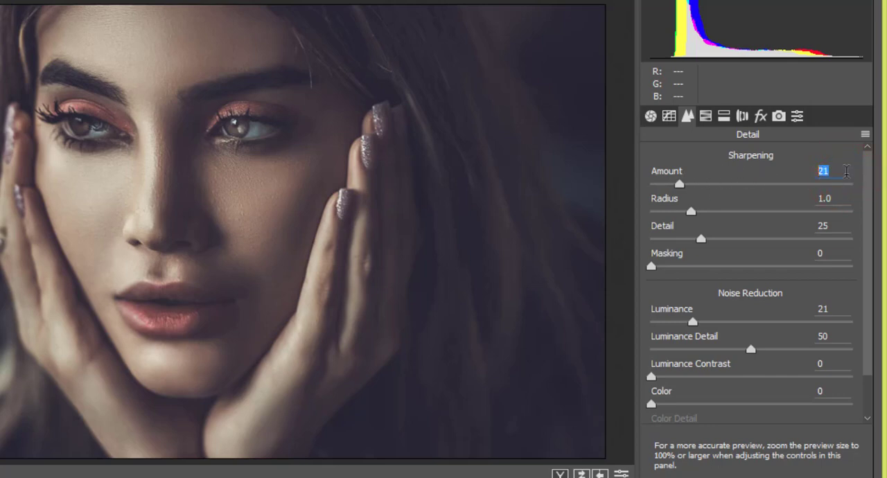
pyautogui.click(847, 199)
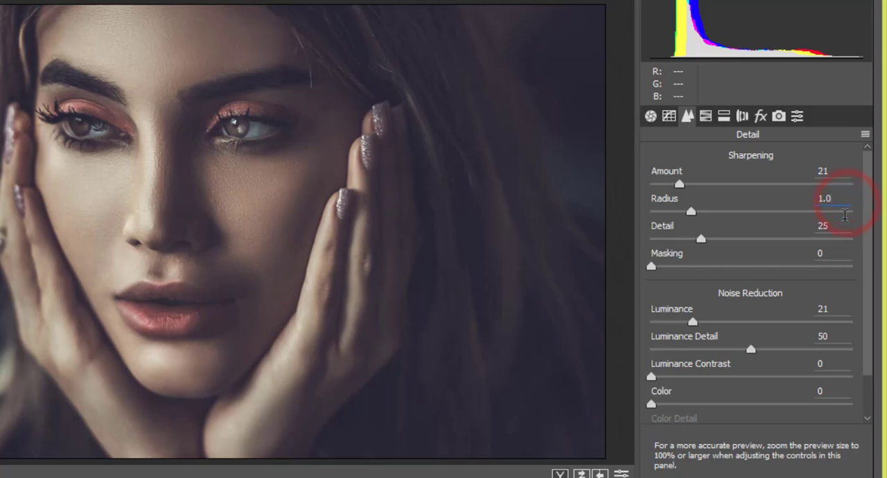
pyautogui.click(845, 218)
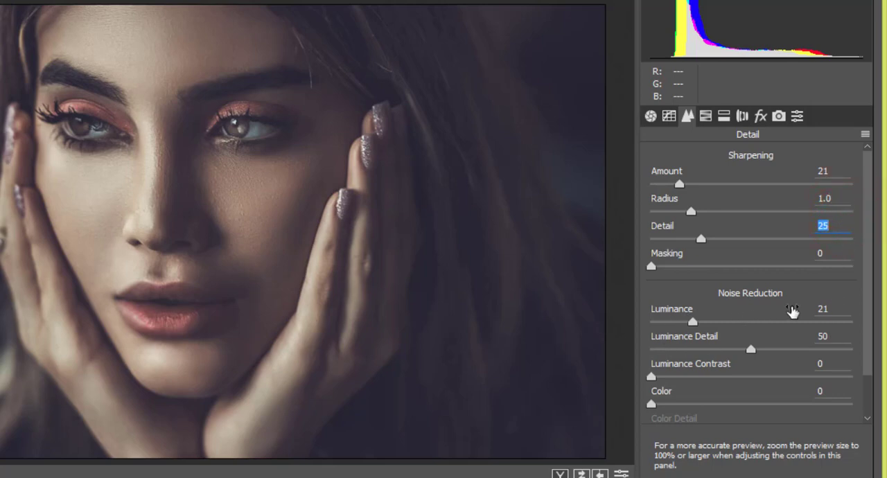
pyautogui.click(833, 303)
pyautogui.doubleClick(839, 309)
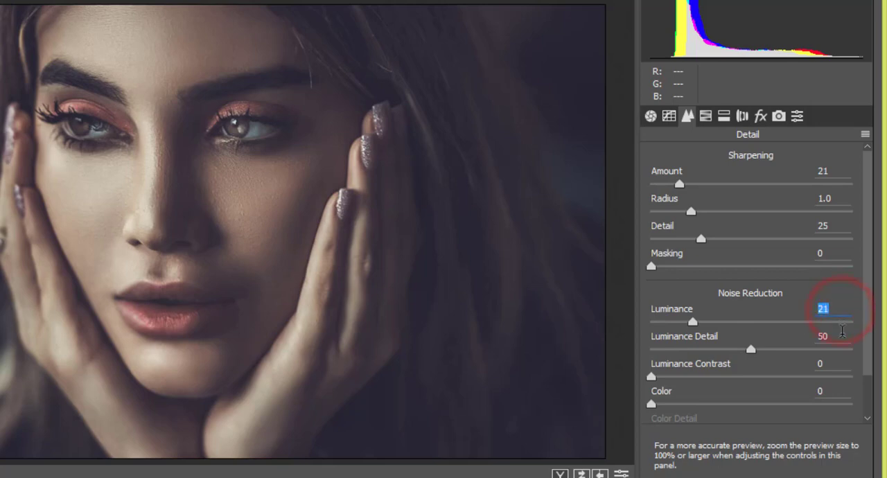
pyautogui.click(841, 336)
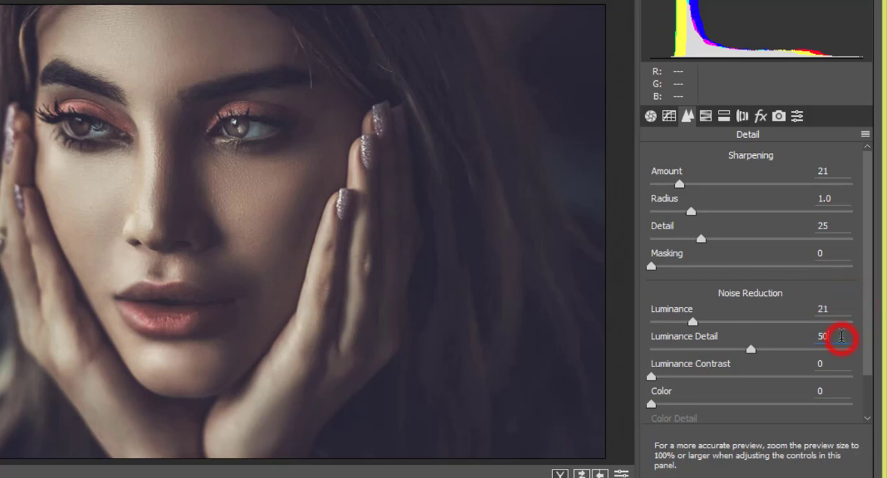
# Step: Examine the HSL / Grayscale values for Hue, Saturation and Luminance, especially the Reds and Oranges
pyautogui.click(706, 115)
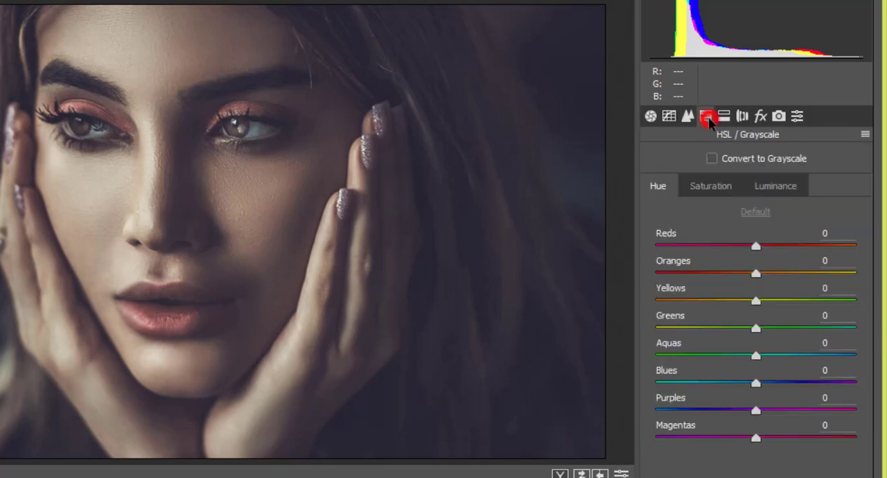
pyautogui.click(727, 186)
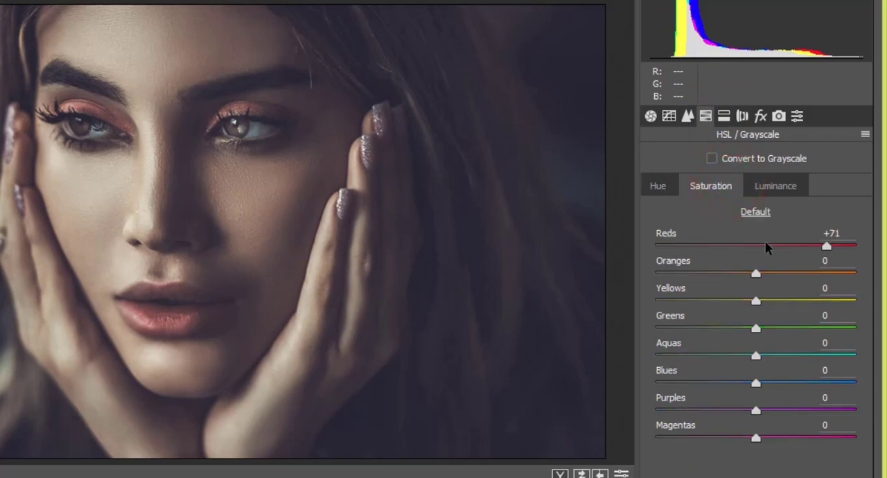
pyautogui.click(842, 234)
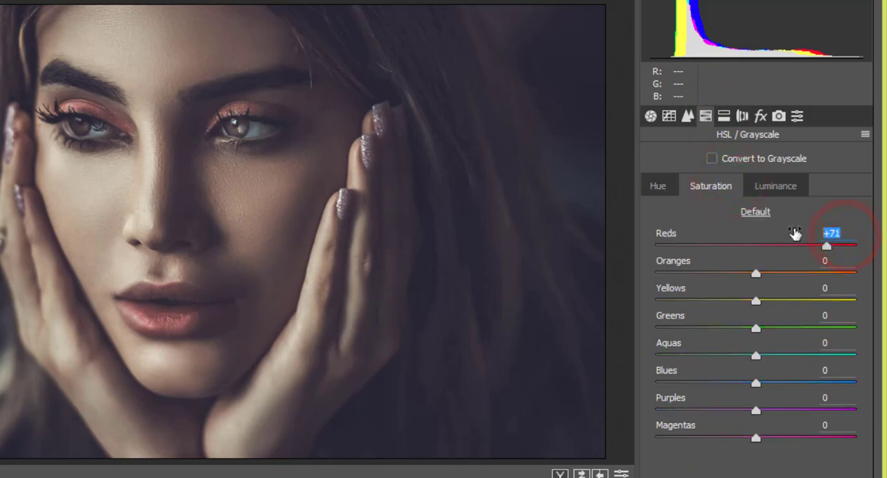
pyautogui.click(774, 185)
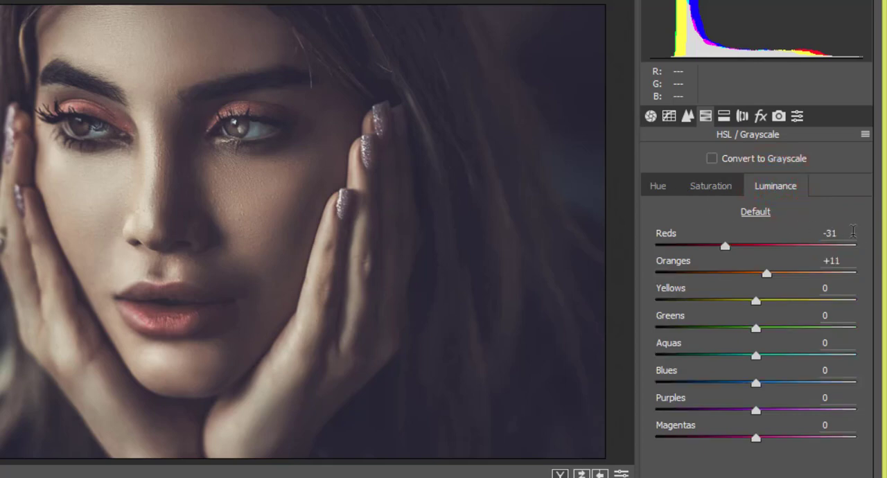
pyautogui.click(850, 258)
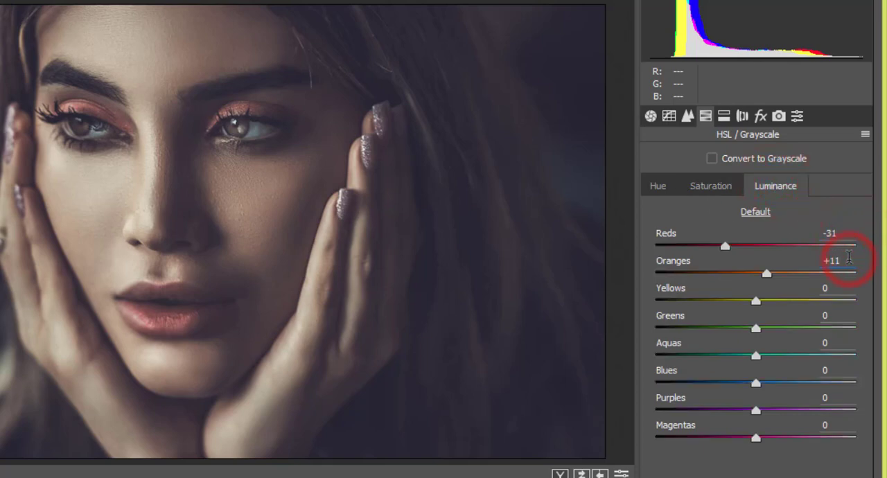
pyautogui.click(654, 187)
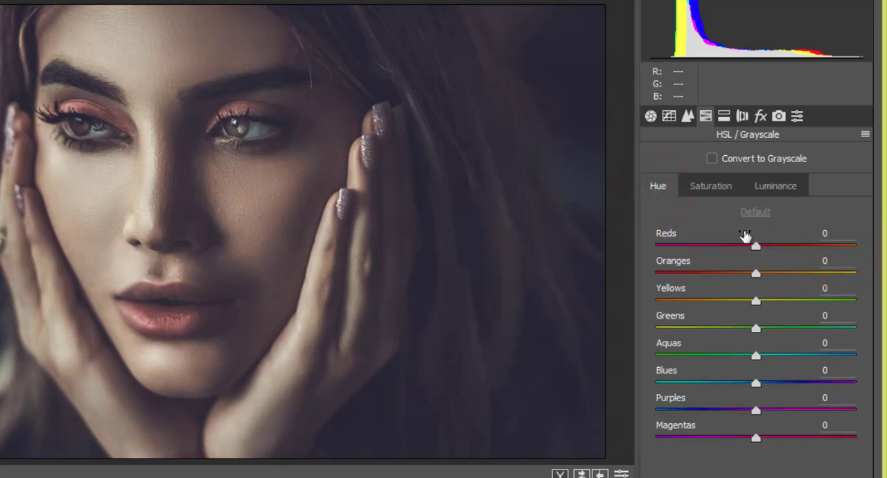
pyautogui.click(709, 187)
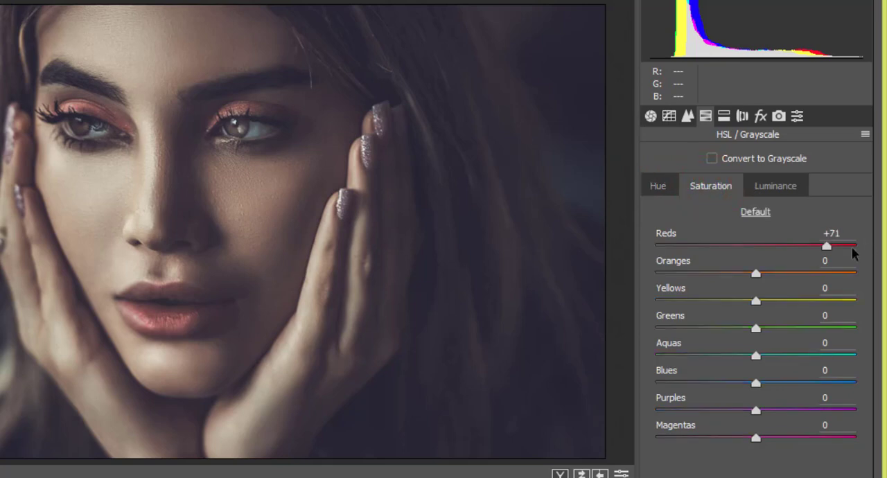
pyautogui.click(774, 189)
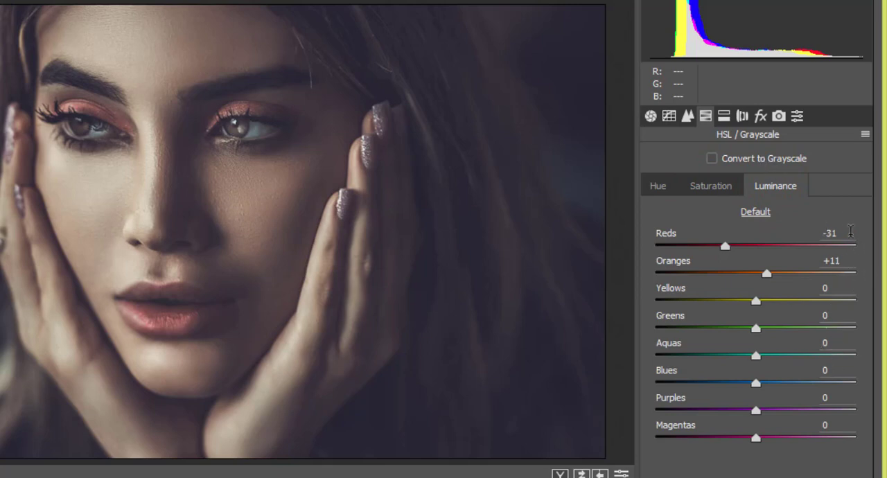
pyautogui.click(847, 234)
# Step: Examine the Split Toning hue and saturation of the highlights and shadows, and look over the Lens Corrections settings
pyautogui.click(723, 116)
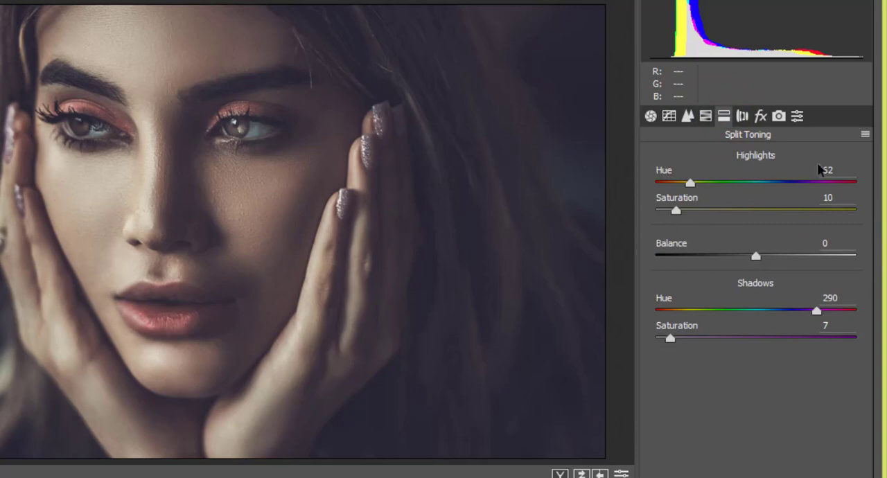
pyautogui.click(834, 169)
pyautogui.click(831, 198)
pyautogui.click(840, 298)
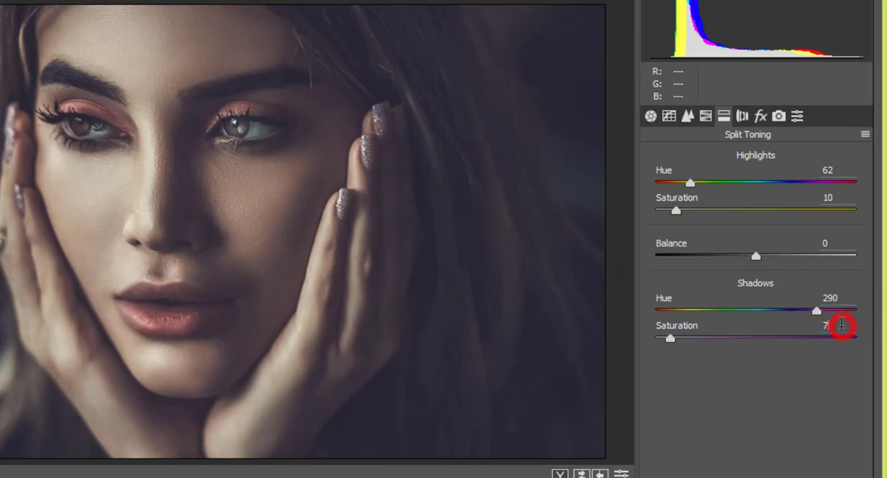
pyautogui.click(742, 116)
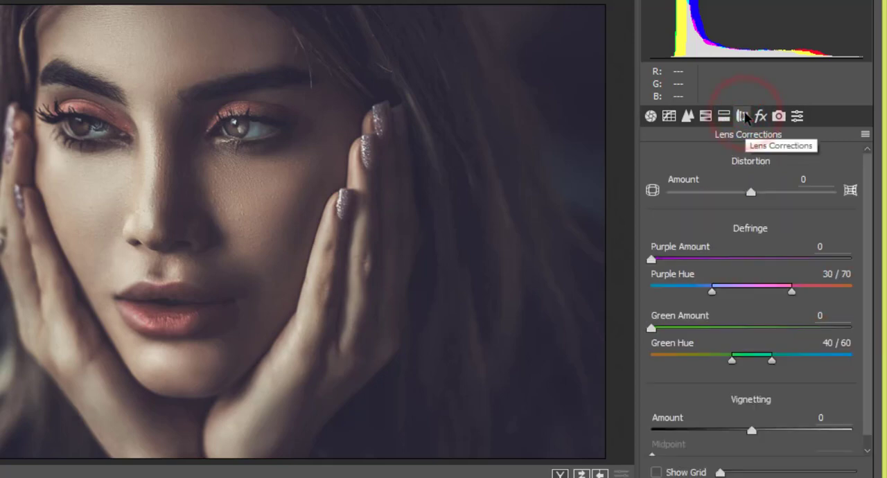
# Step: Look over the Effects settings, try a Post Crop Vignetting amount of -46 and undo it
pyautogui.click(760, 116)
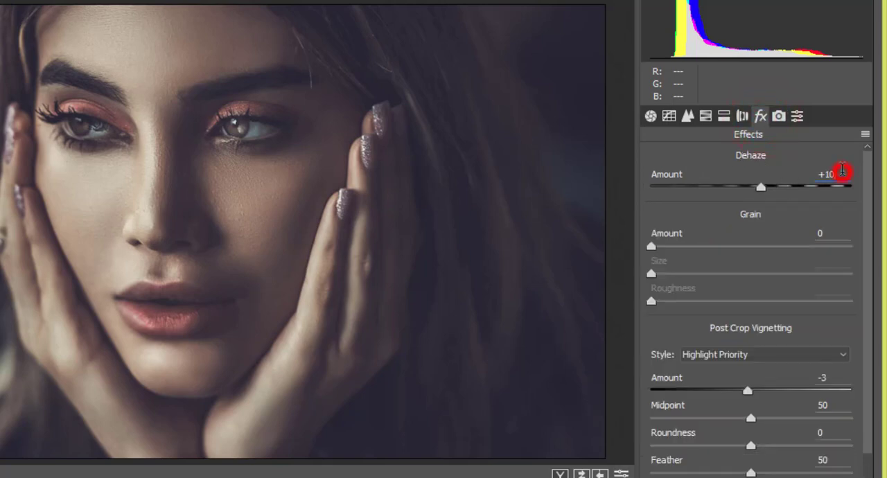
pyautogui.click(842, 170)
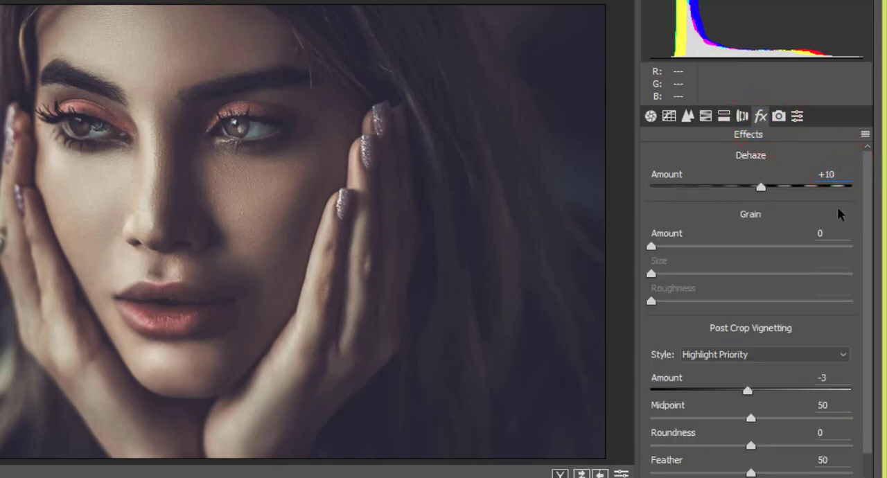
pyautogui.click(705, 391)
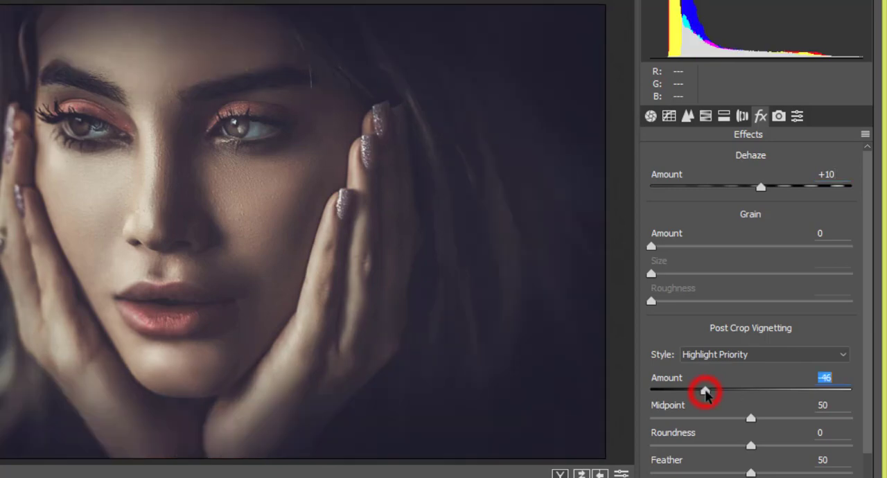
pyautogui.hotkey('ctrl', 'z')
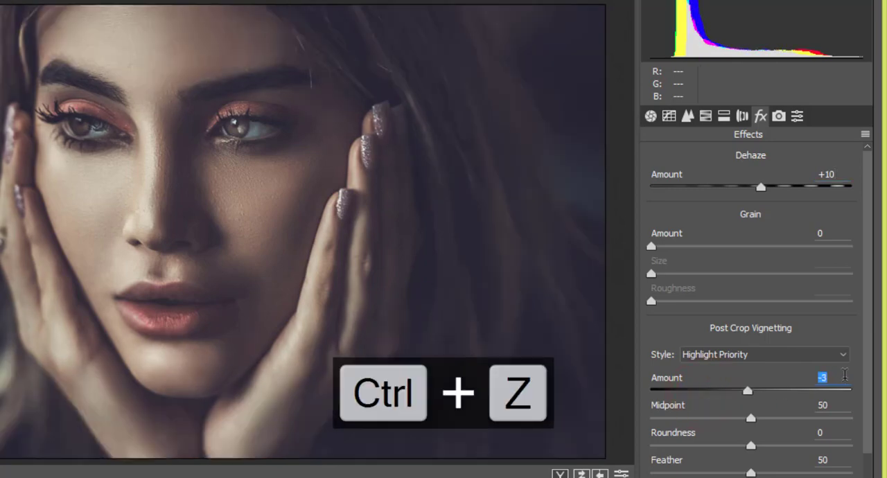
# Step: Review the Red and Blue Primary values in Camera Calibration and apply the Camera Raw adjustments to Layer 1
pyautogui.click(781, 118)
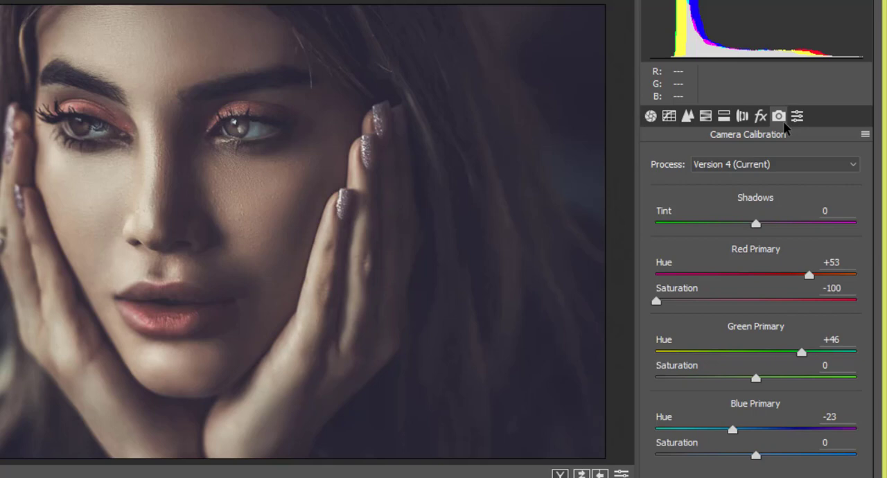
pyautogui.click(843, 261)
pyautogui.click(853, 415)
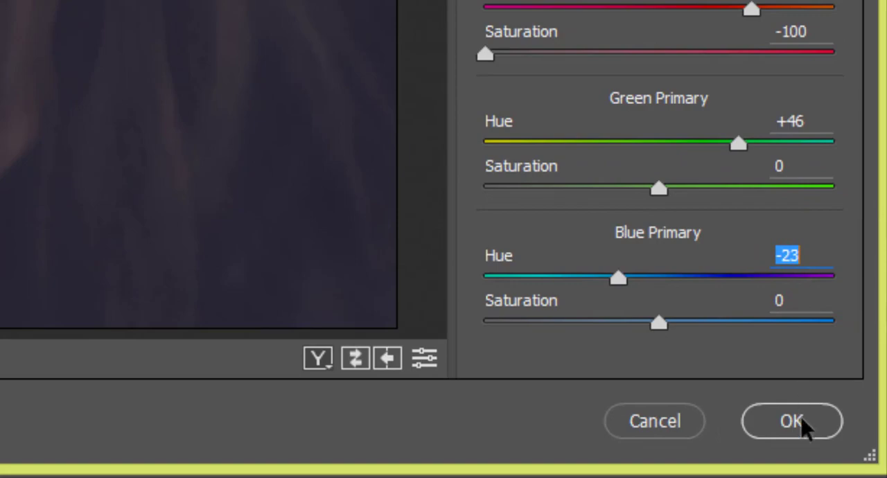
pyautogui.click(801, 423)
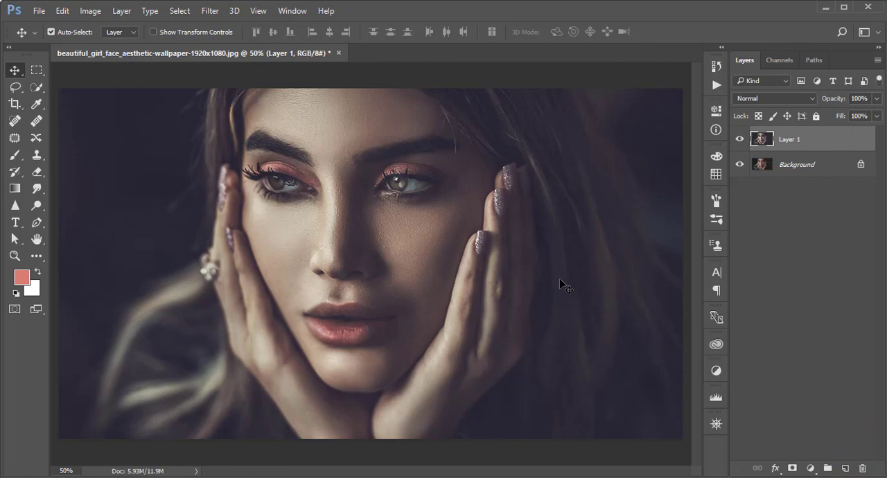
# Step: Open Layer 1 in the Nik Collection's Color Efex Pro 4 and choose the Cross Processing filter
pyautogui.click(210, 11)
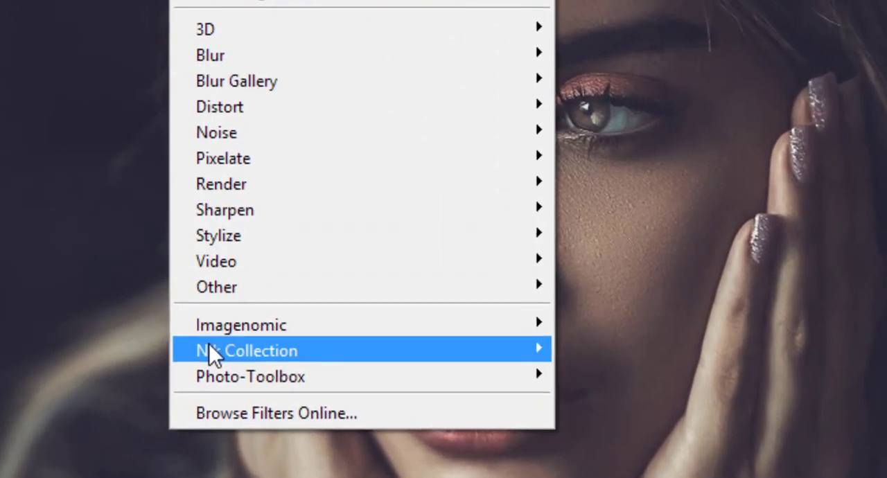
pyautogui.moveTo(209, 349)
pyautogui.click(303, 230)
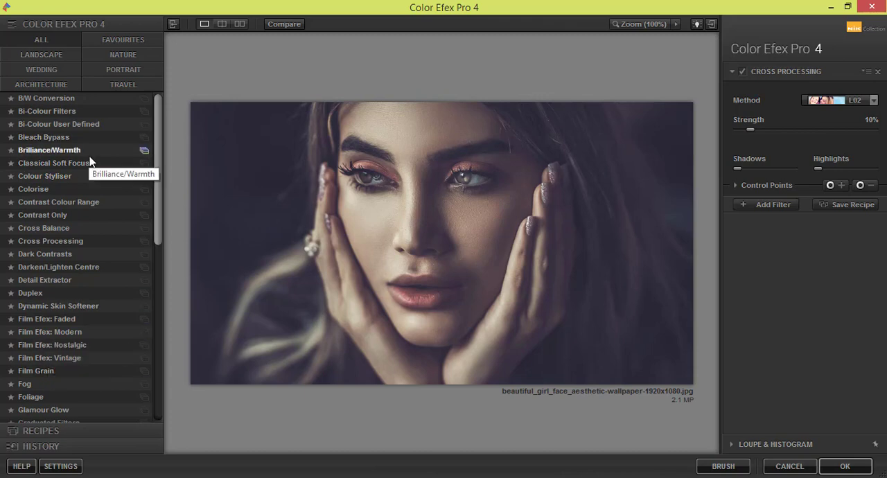
pyautogui.scroll(-5, 95, 277)
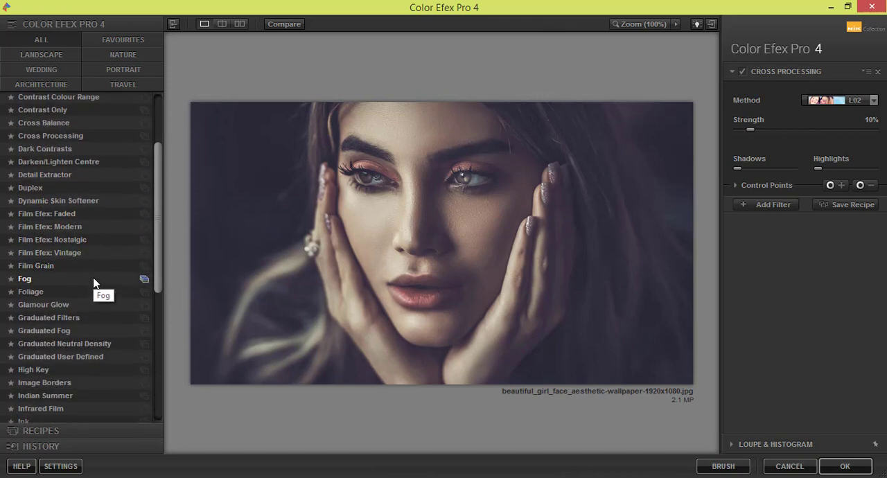
pyautogui.scroll(-2, 95, 280)
pyautogui.scroll(6, 95, 280)
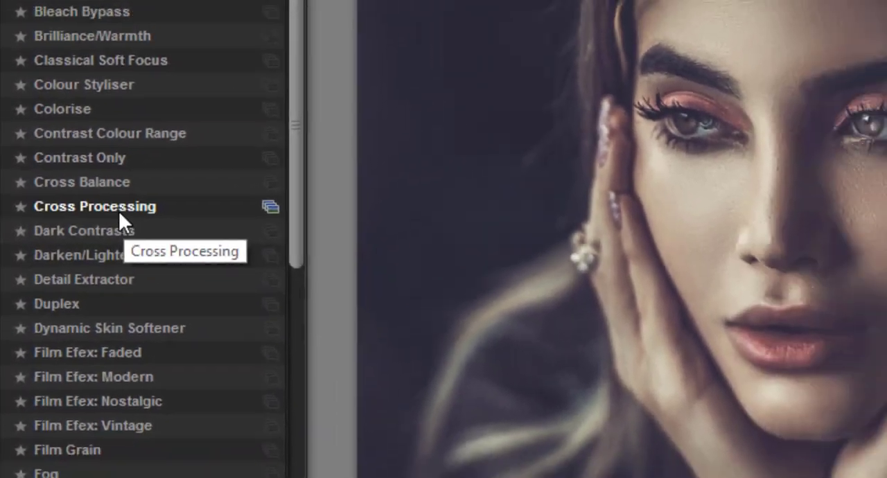
pyautogui.click(84, 205)
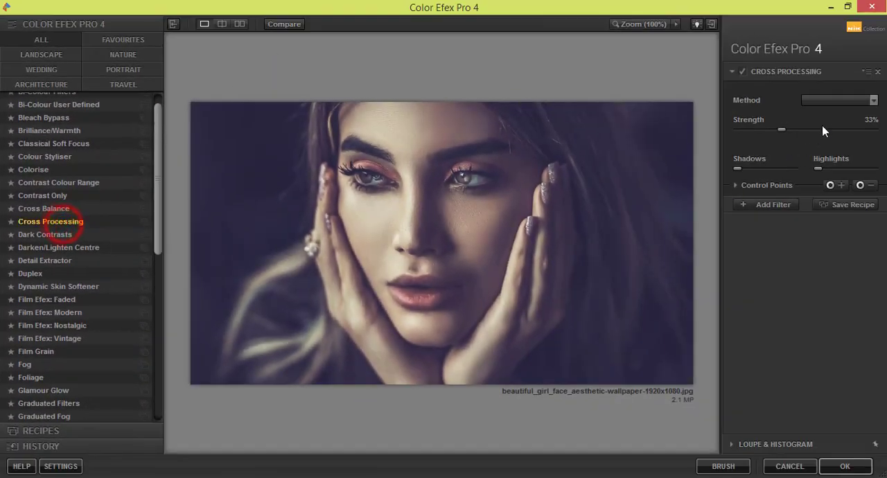
# Step: Set the Cross Processing method to L02, try a higher strength and undo it, and apply the filter
pyautogui.click(835, 101)
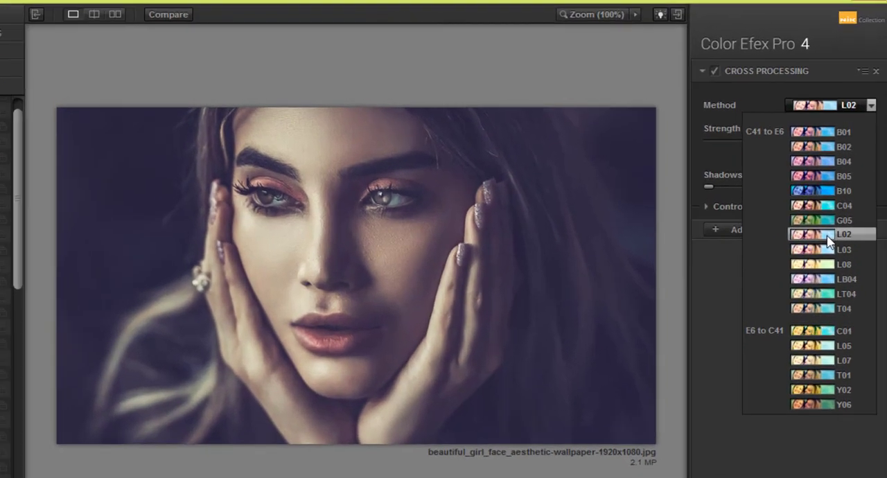
pyautogui.click(837, 209)
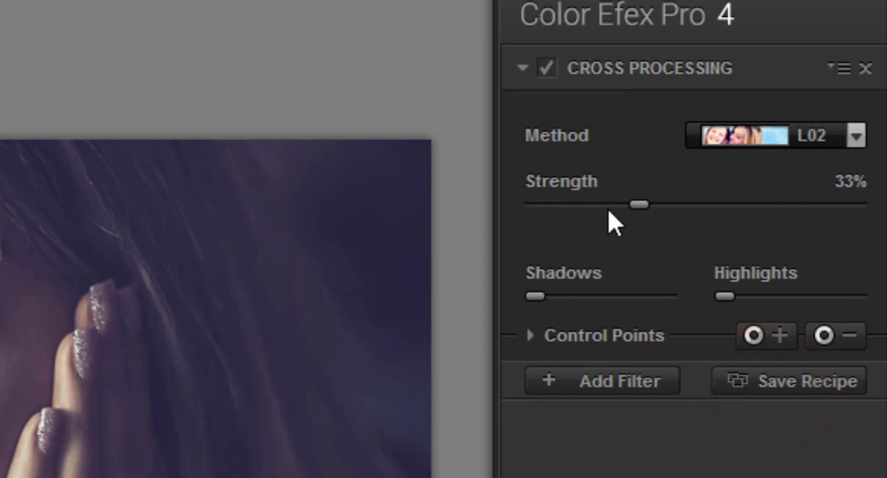
pyautogui.click(741, 206)
pyautogui.hotkey('ctrl', 'z')
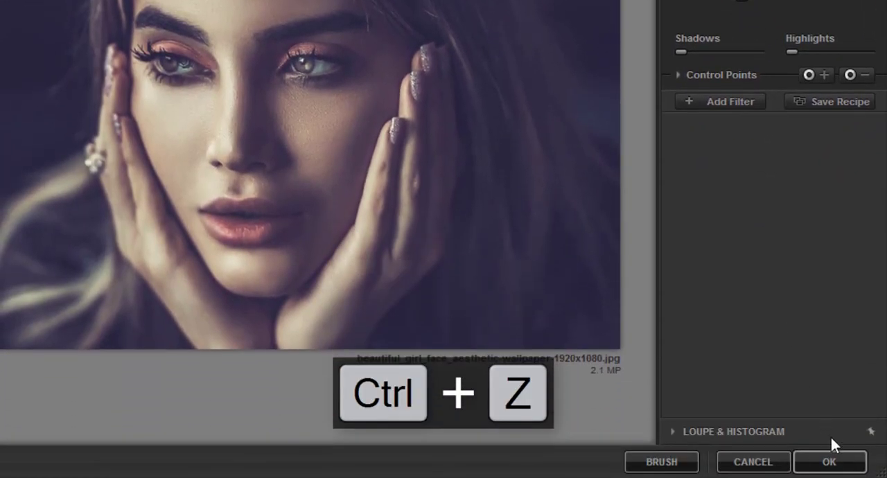
pyautogui.click(837, 465)
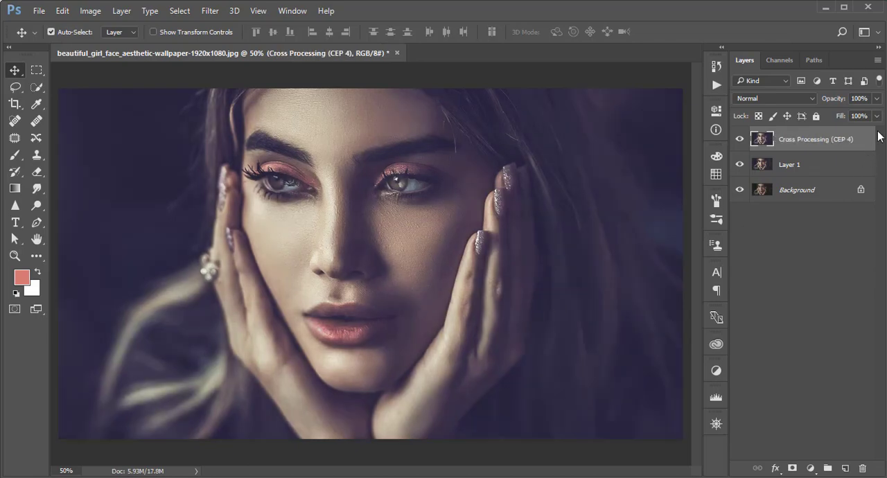
# Step: Set the fill of the Cross Processing (CEP 4) layer to 50%
pyautogui.click(859, 115)
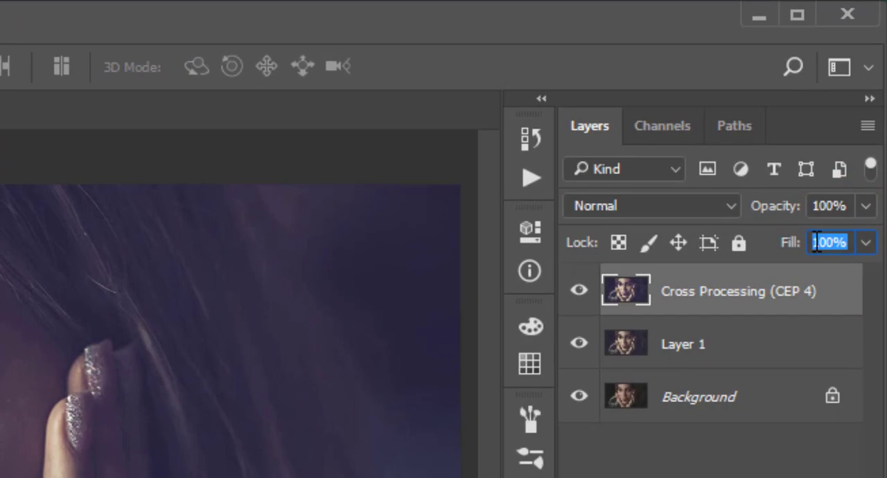
pyautogui.write('10')
pyautogui.press('Return')
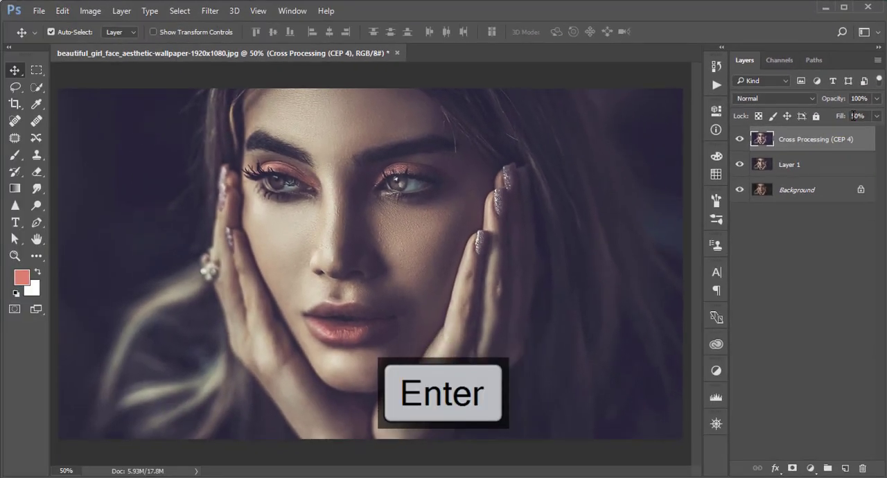